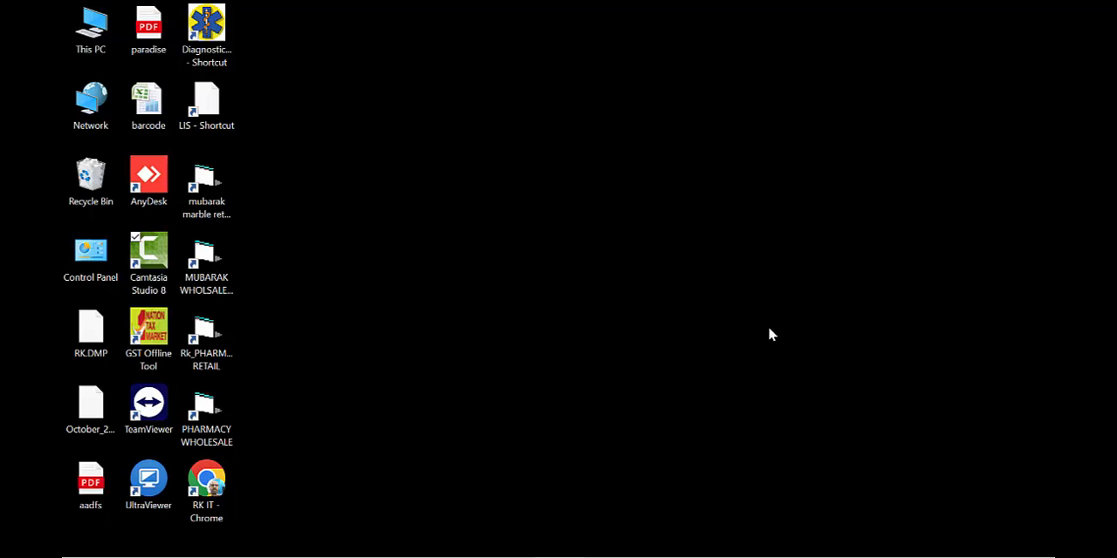
Launch the RK pharmacy retail program, log in as SYSTEM with store 01 CPD (CENTRAL), and dismiss the data backup notice
left_click(203, 330)
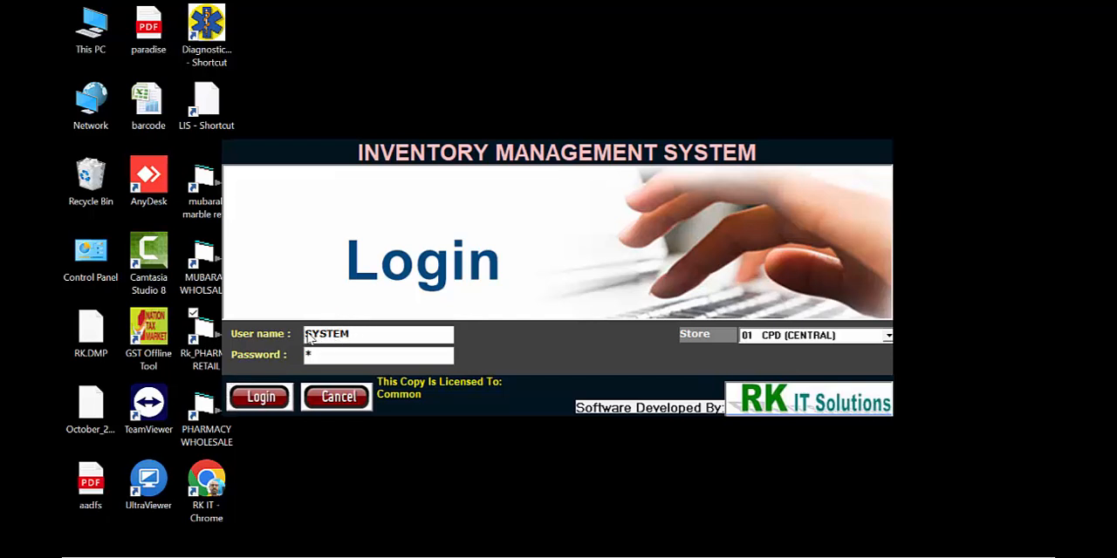
double_click(340, 333)
left_click(341, 358)
left_click(825, 341)
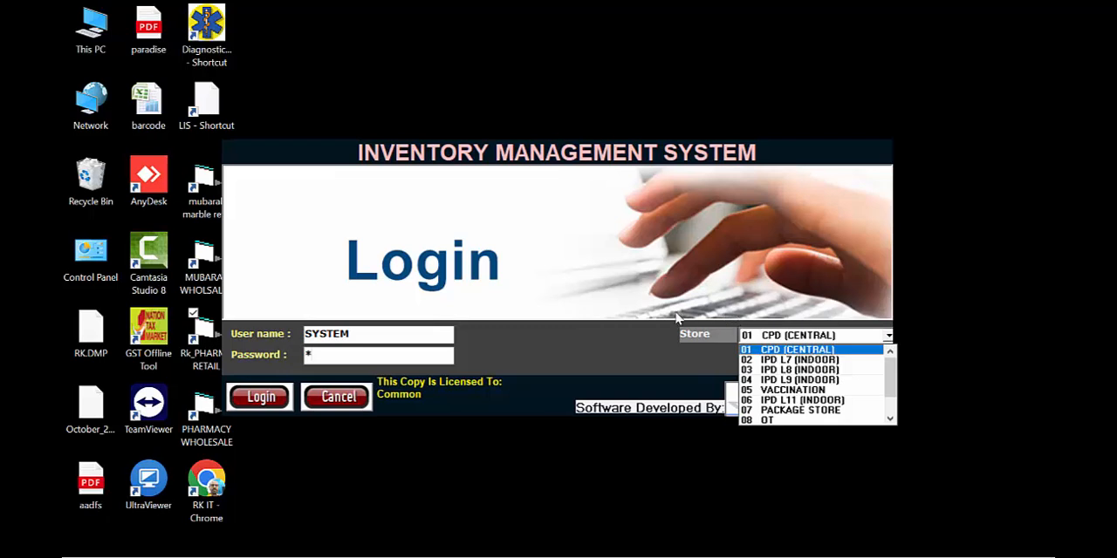
left_click(685, 263)
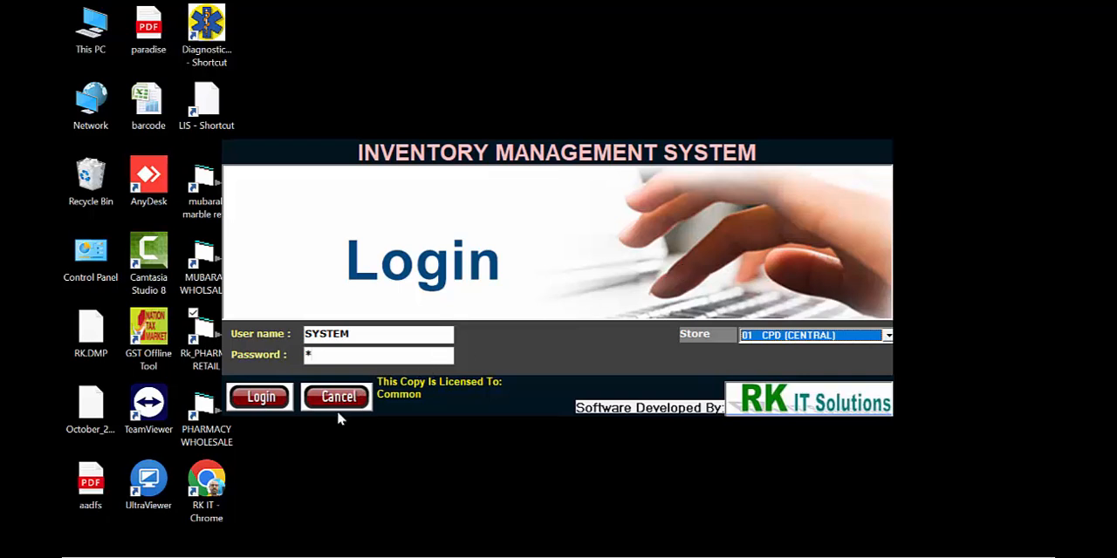
left_click(272, 398)
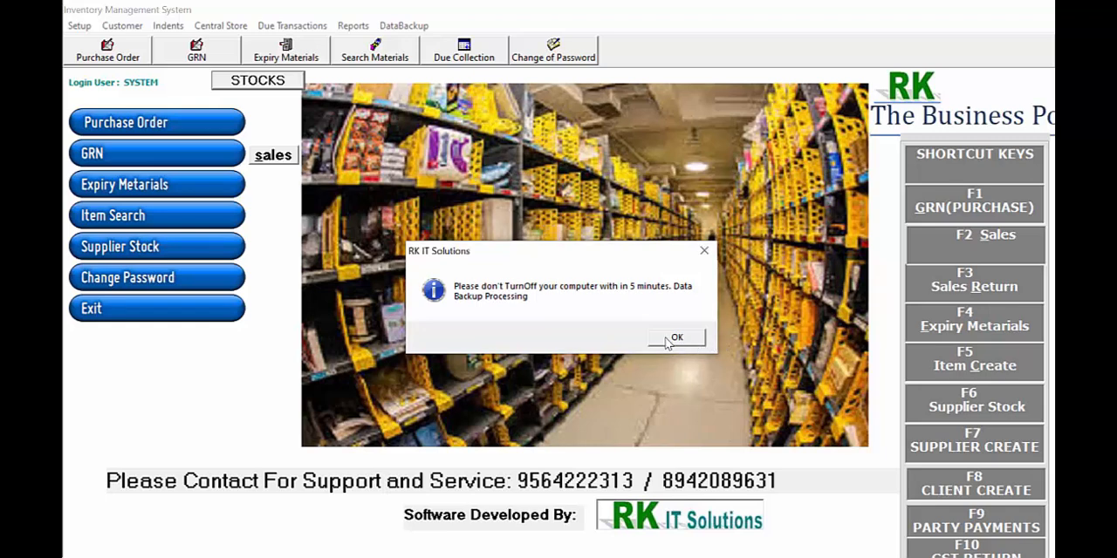
left_click(668, 340)
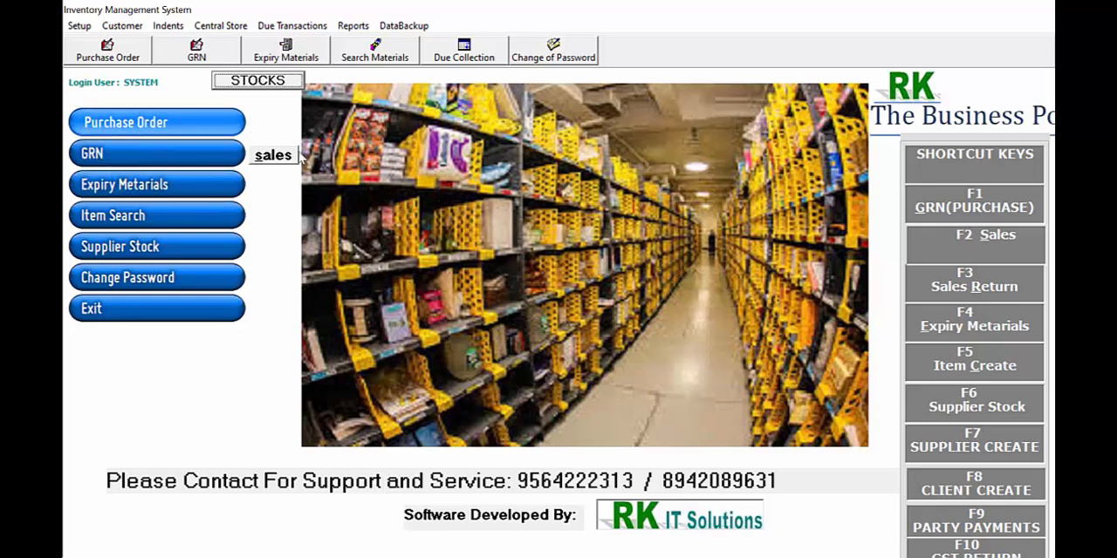
Create a new material receipt from the GRN list and import the purchase data into it
left_click(180, 158)
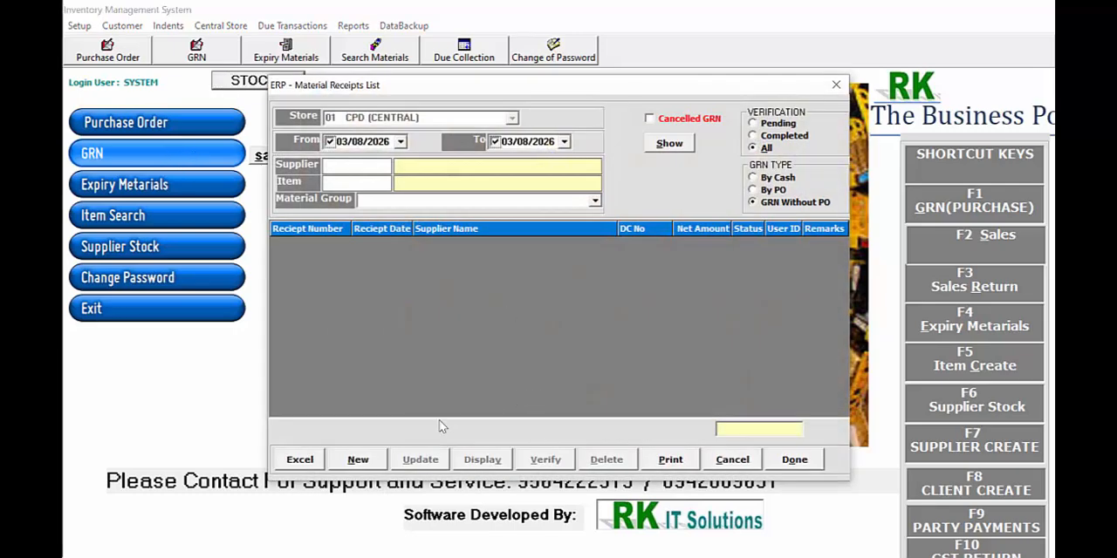
left_click(378, 460)
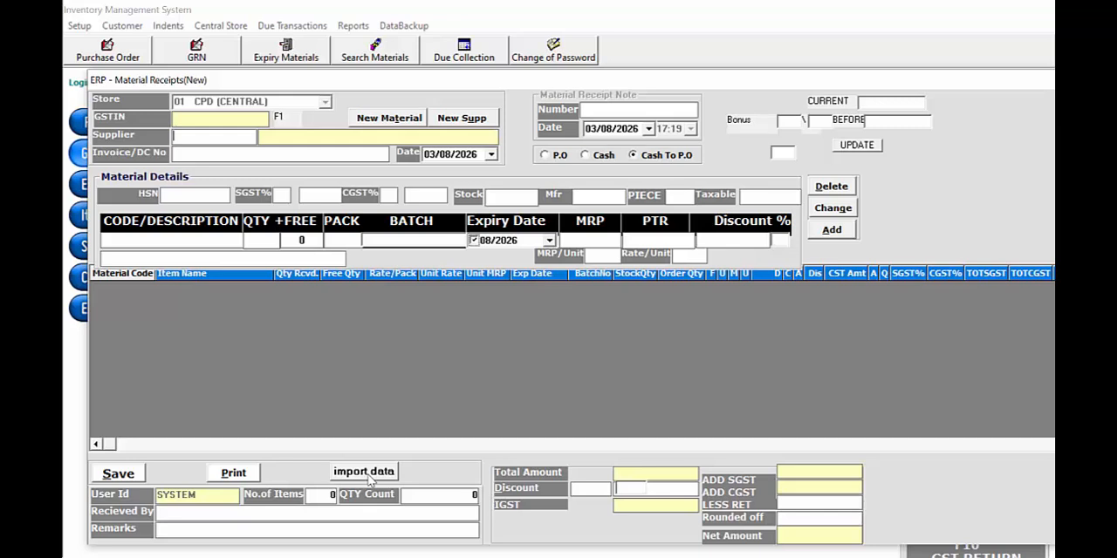
left_click(370, 480)
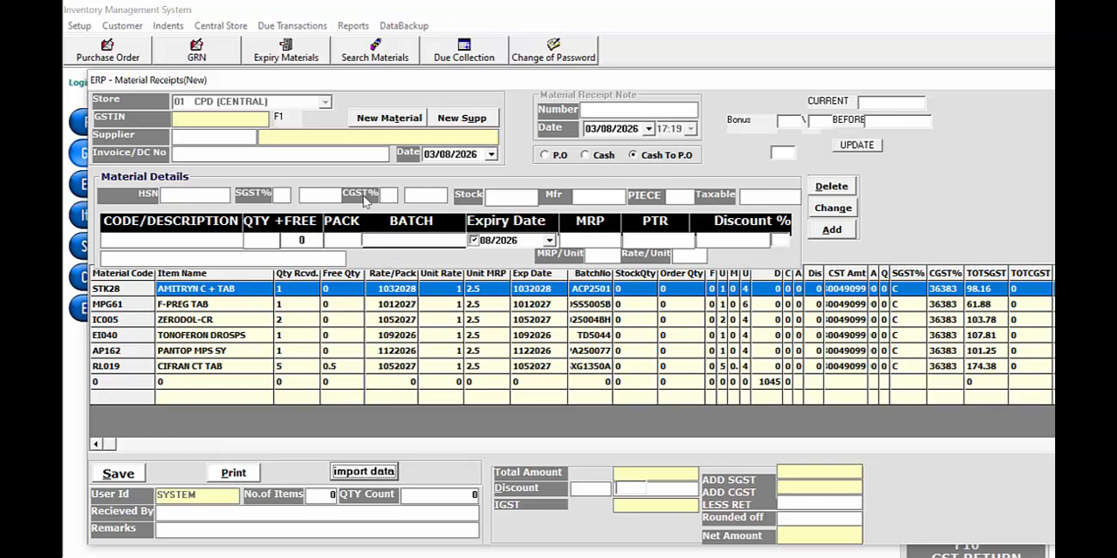
Look up suppliers beginning with NEW, choose NEW SAHA ENTERPRISE, and enter 2342 as the invoice/DC number
left_click(214, 137)
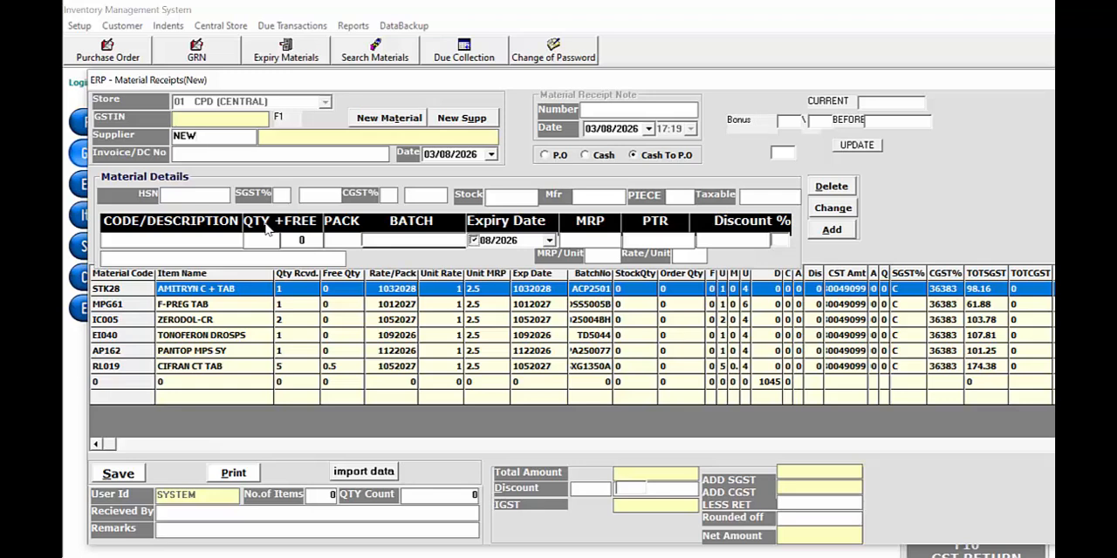
key("F1")
key("Down")
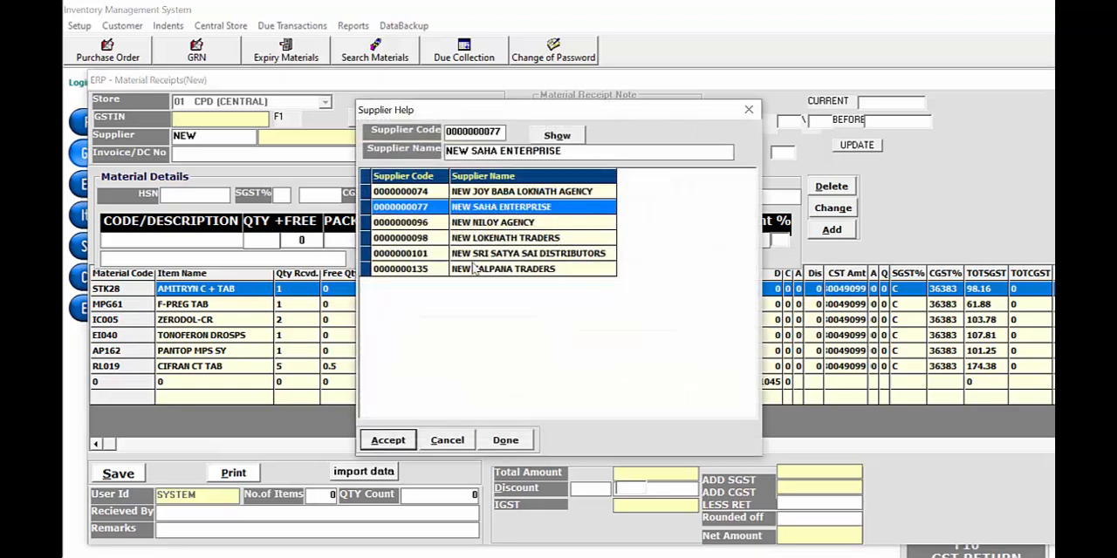
left_click(400, 443)
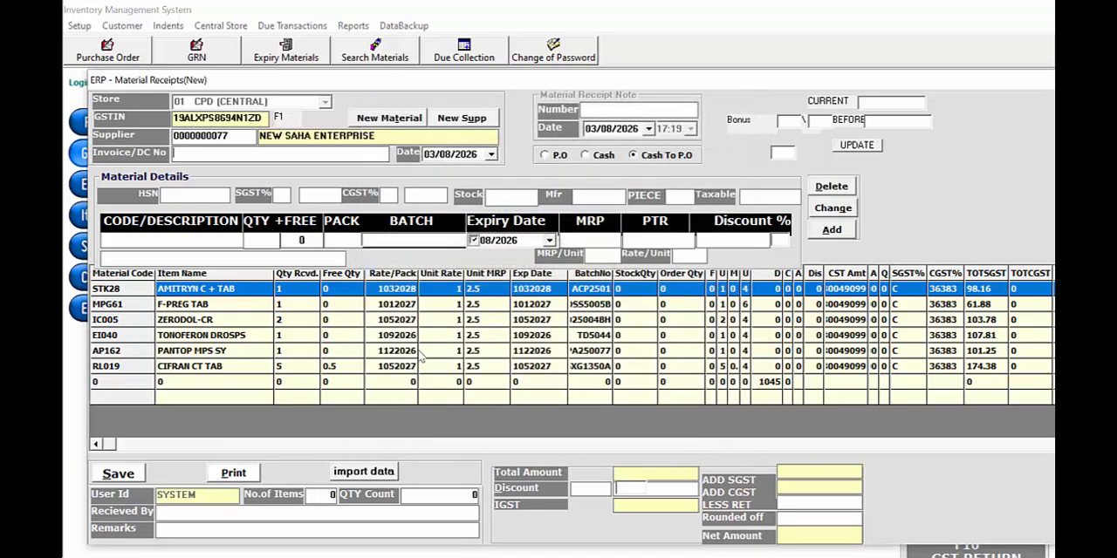
type("2342")
Load the imported ZERODOL-CR row into the material details, accept its quantity of 2 and other values, and apply the change
double_click(316, 301)
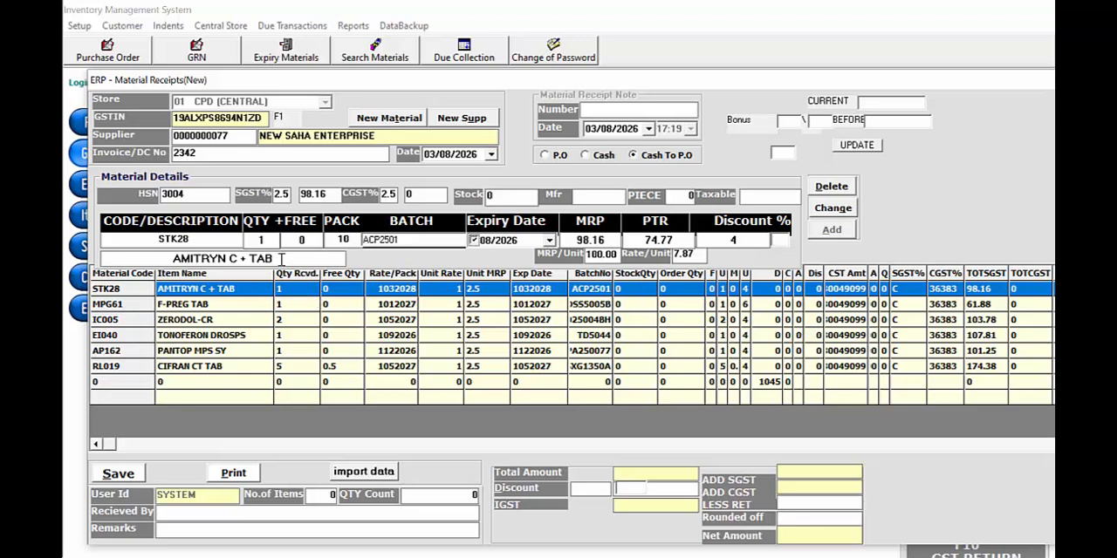
left_click(309, 311)
double_click(309, 310)
double_click(294, 323)
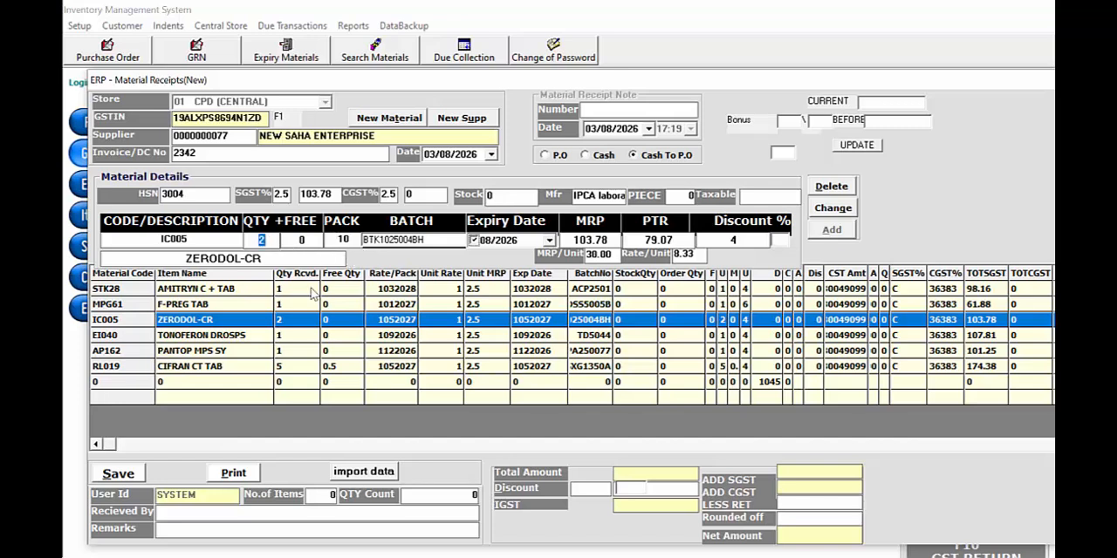
key("Return")
key("Return")
key("Return")
key("Return")
key("Return")
key("Return")
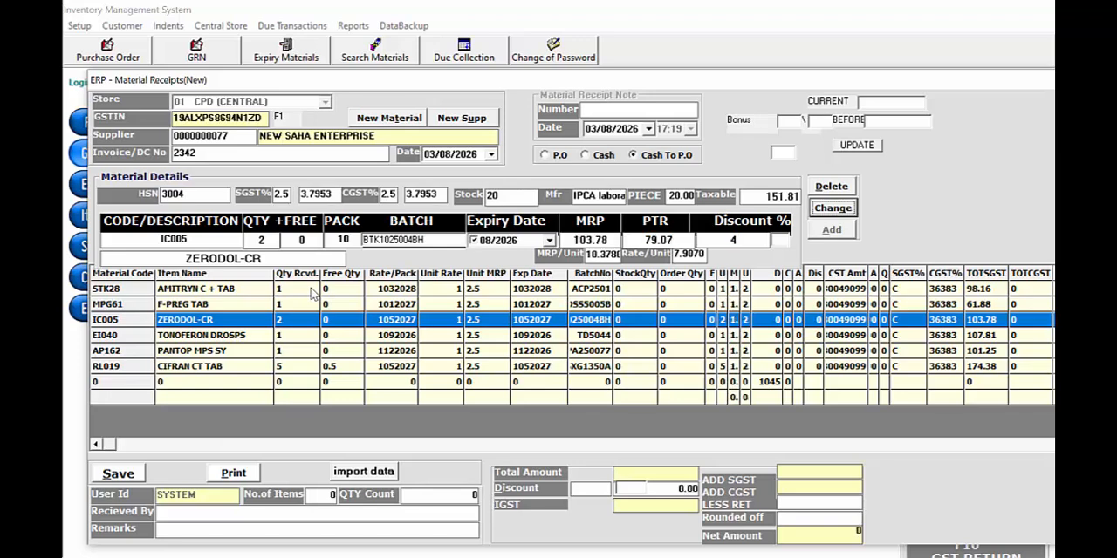
key("Return")
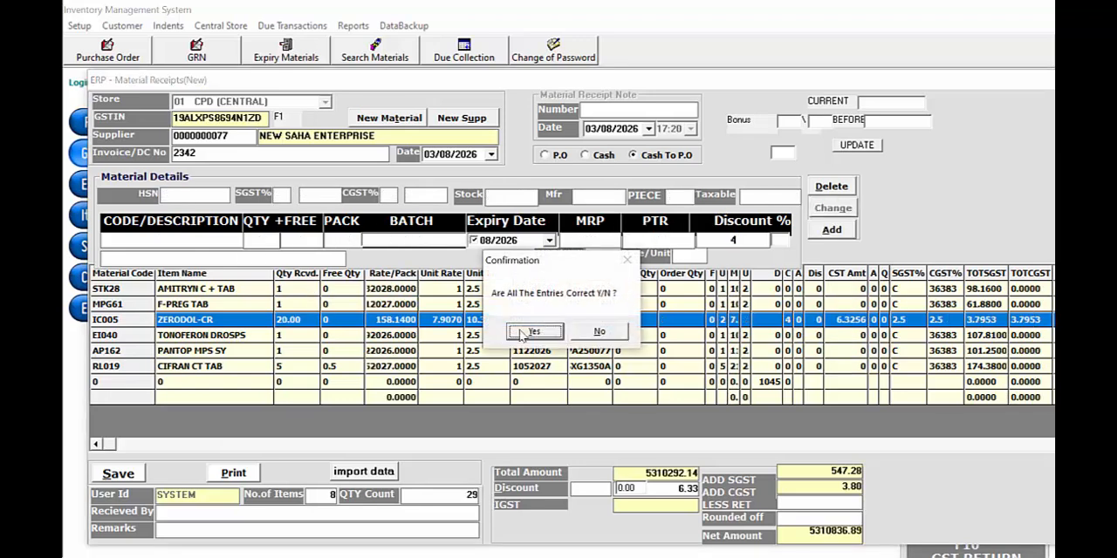
Try to save the imported receipt by confirming its entries, and close the receipt window
left_click(530, 337)
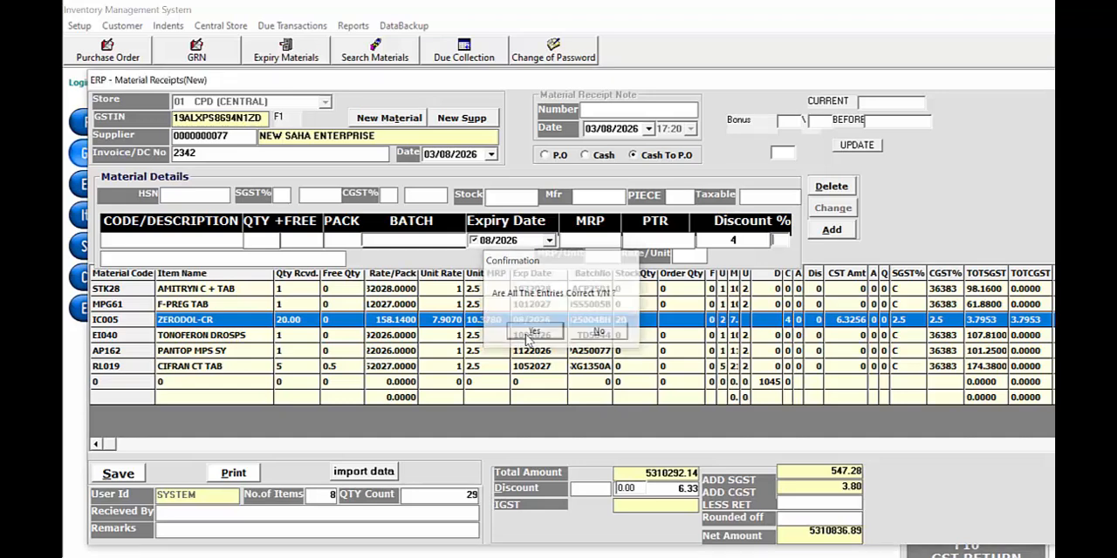
left_click(590, 336)
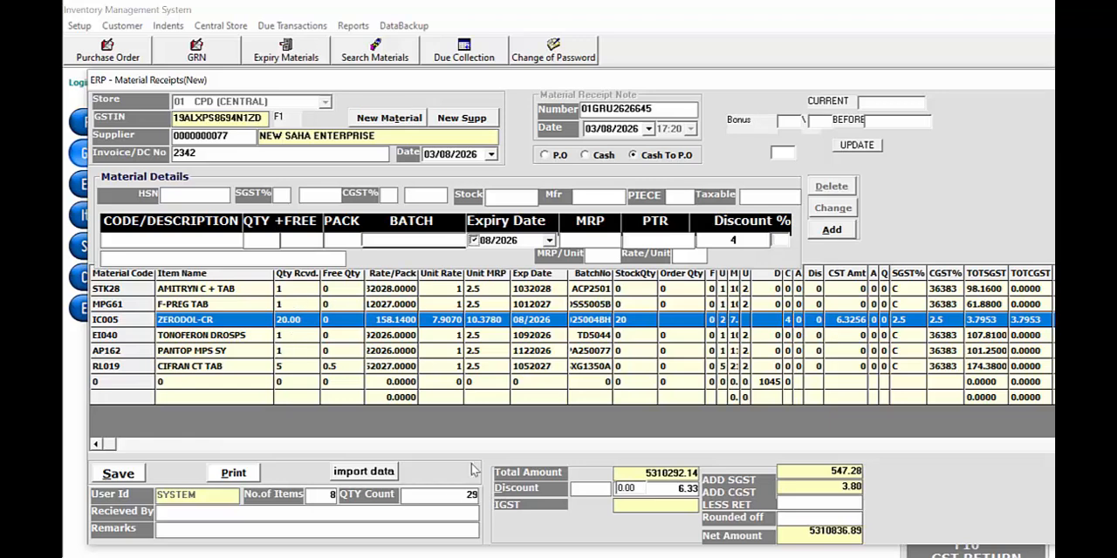
left_click_drag(982, 84, 900, 99)
left_click(989, 94)
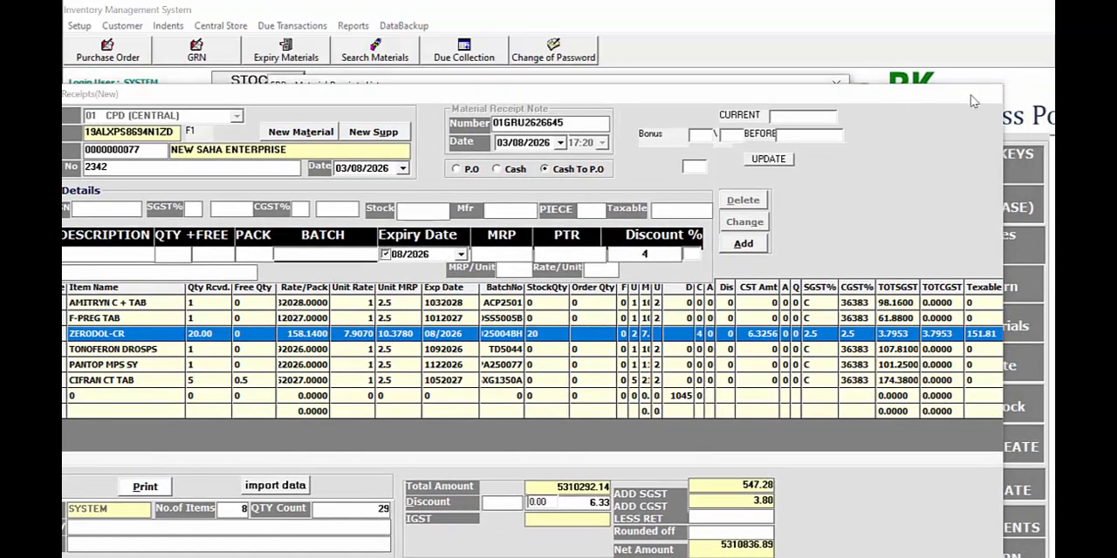
Start another new material receipt, search the items for PAN D, and pick PAN D with code JA026
left_click(356, 460)
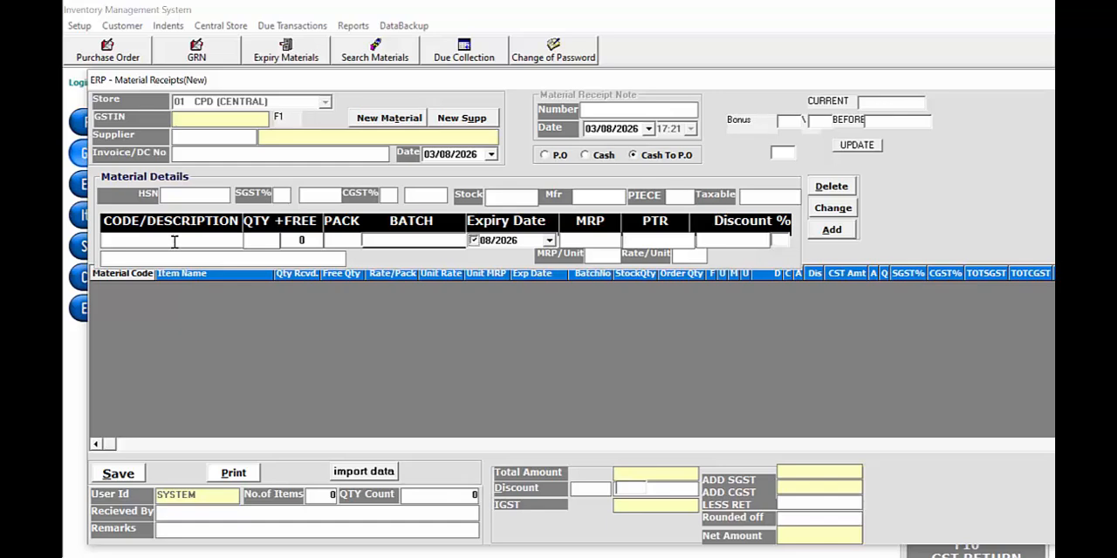
type("PAND")
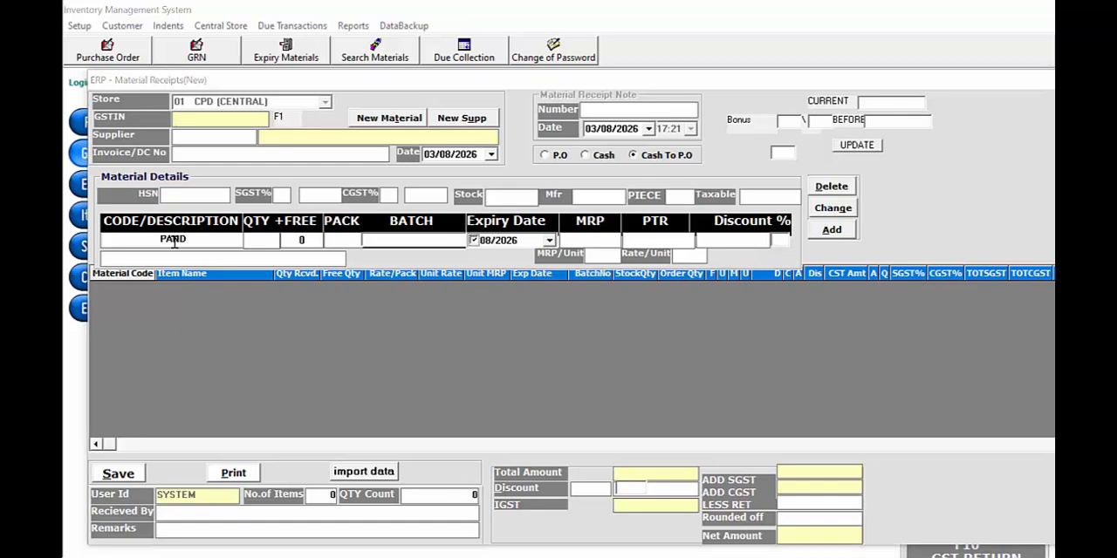
key("Return")
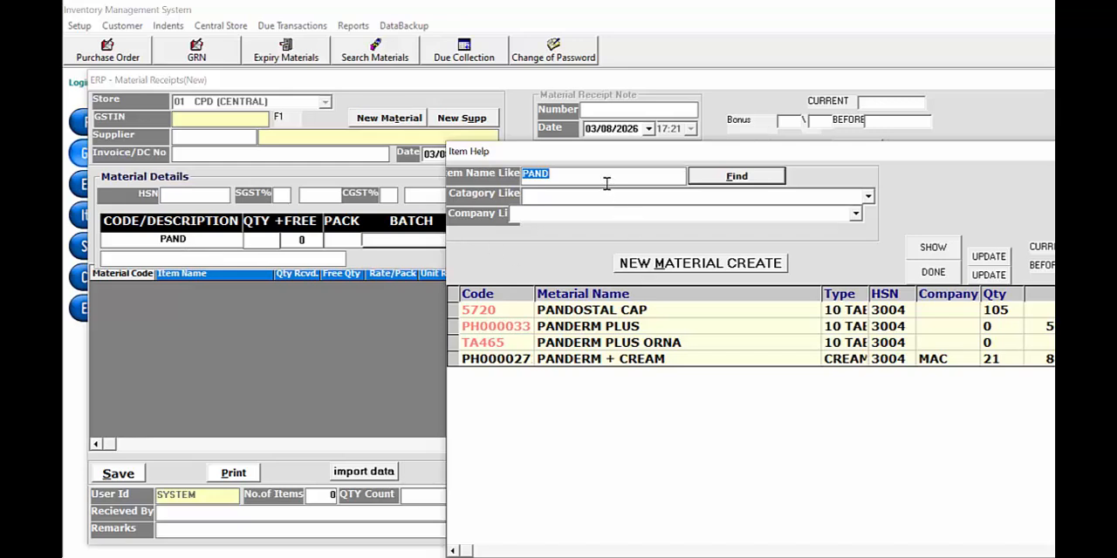
left_click(606, 181)
key("Left")
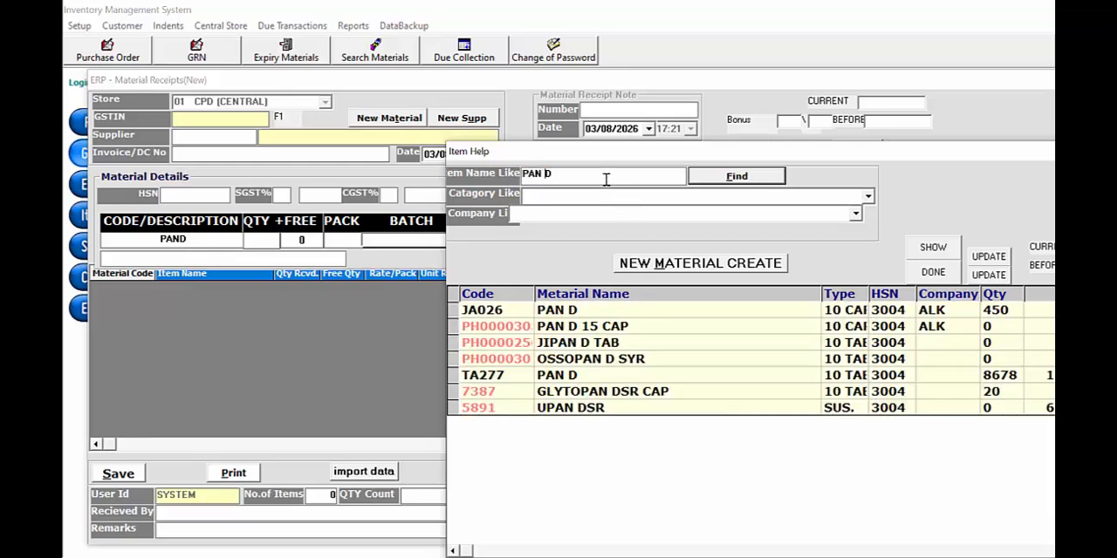
left_click(563, 316)
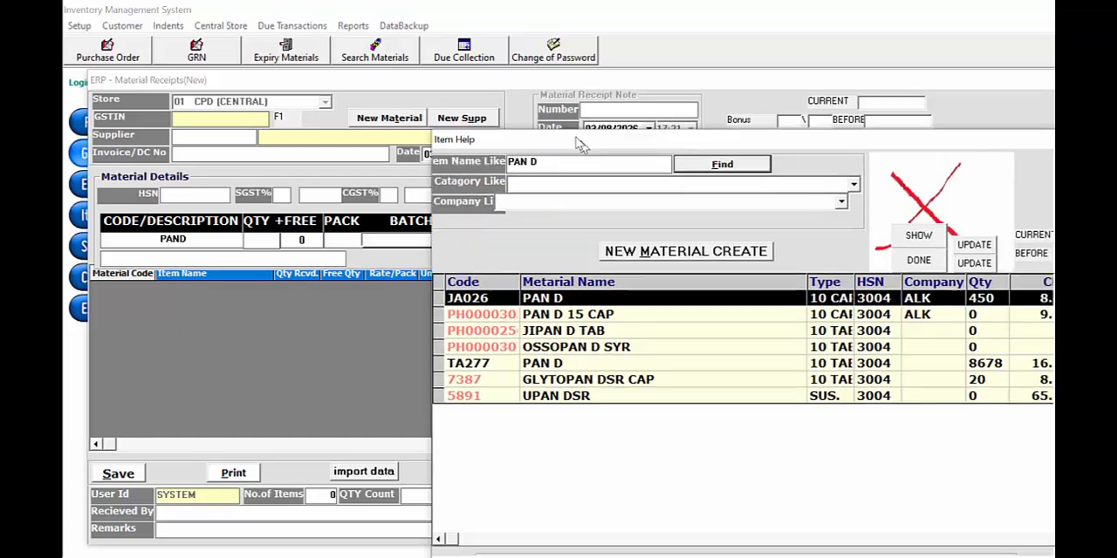
left_click_drag(597, 154, 552, 127)
left_click(831, 553)
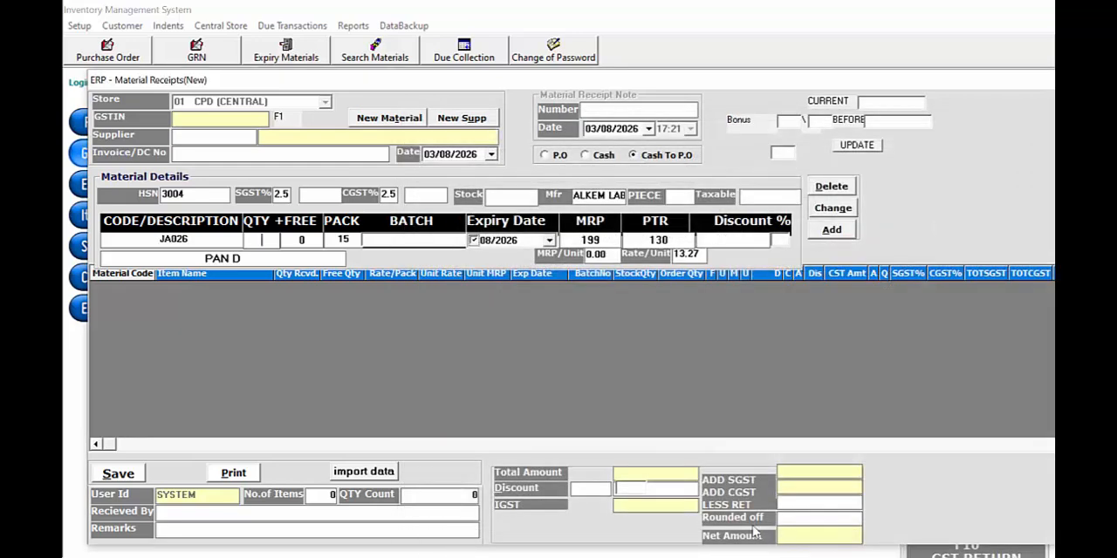
Enter quantity 10 and batch 3242 for PAN D, accept the remaining values, and add the item to the receipt
type("10")
key("Return")
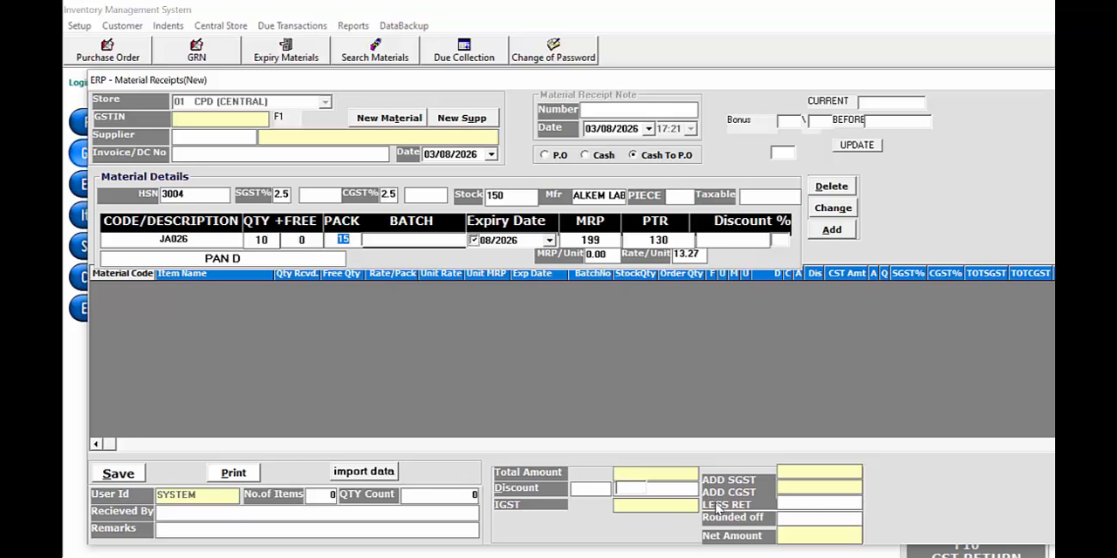
key("Return")
type("3242")
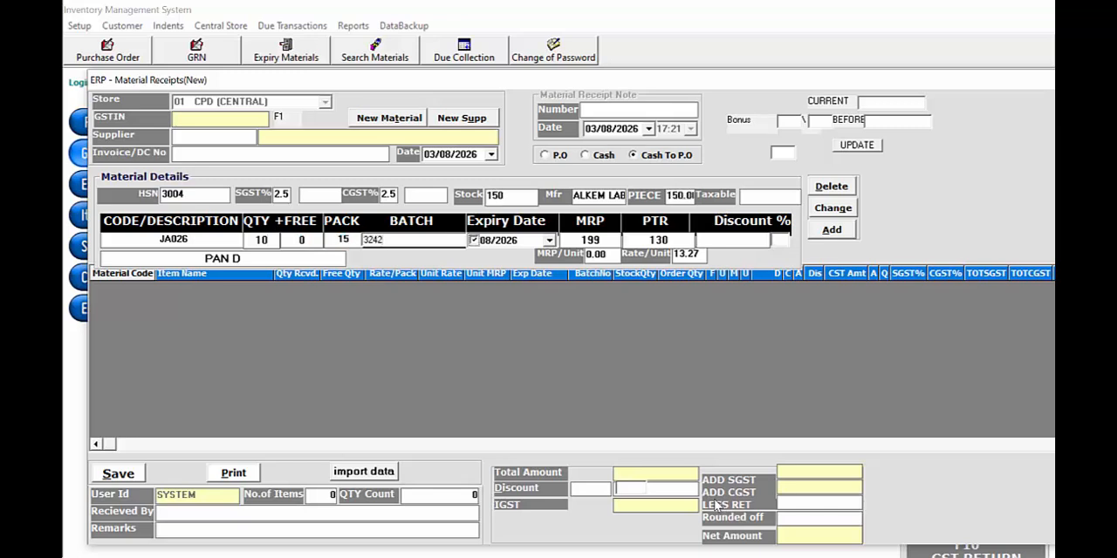
key("Return")
left_click_drag(857, 82, 807, 80)
key("Return")
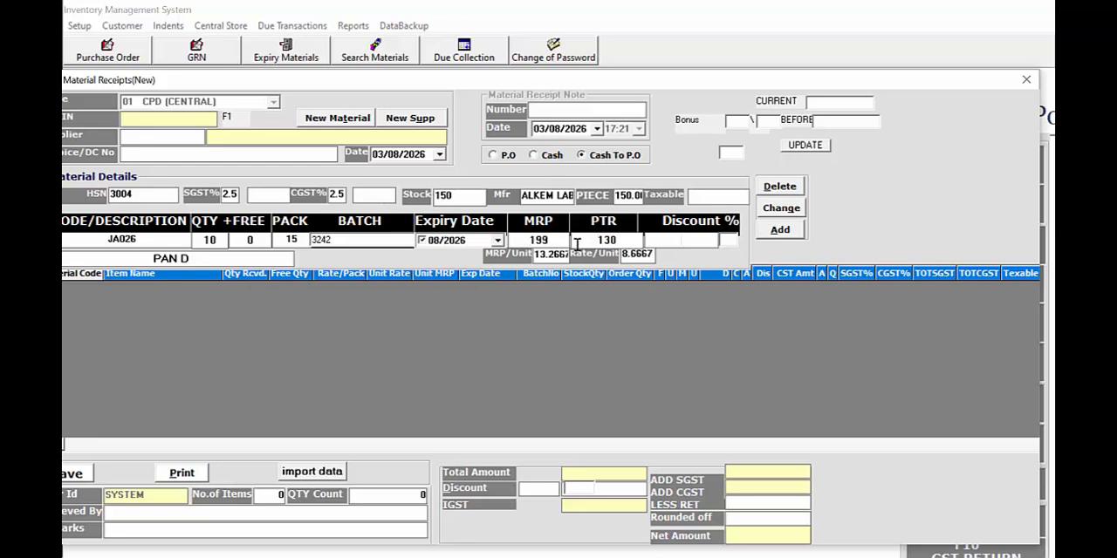
key("Return")
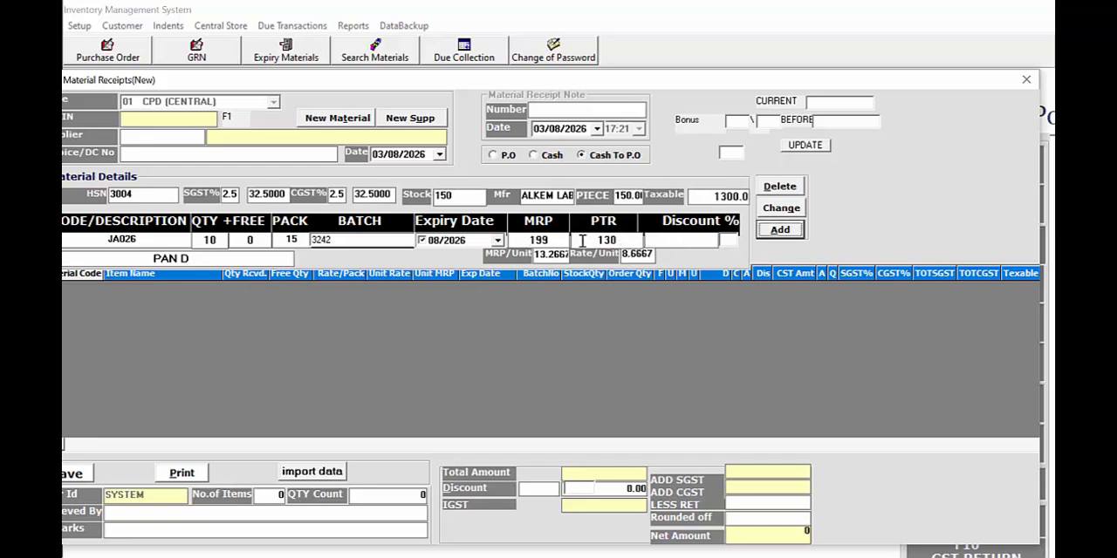
key("Return")
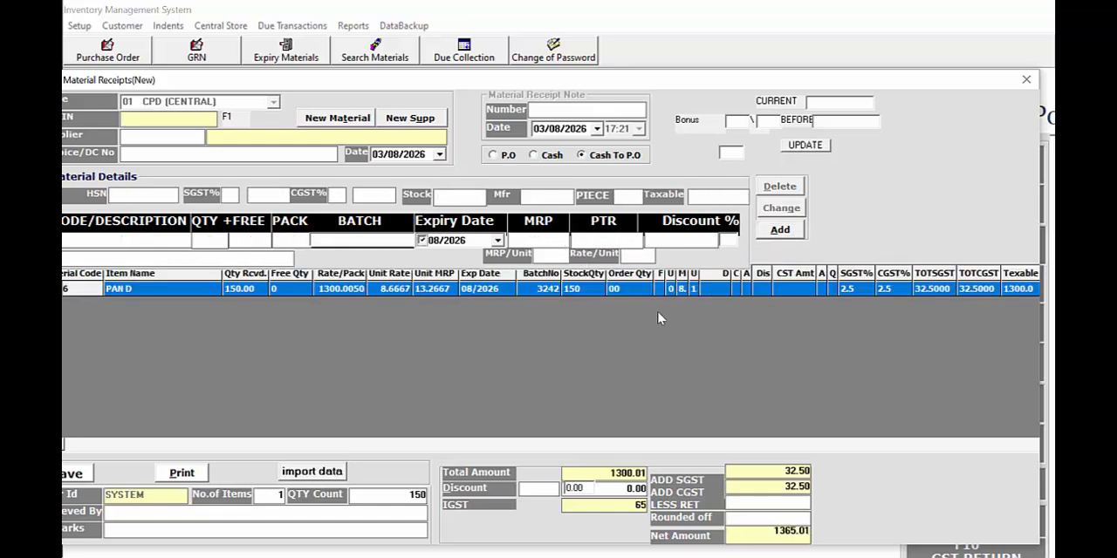
Set the receipt's supplier to NEW NILOY AGENCY and enter wqewq as the invoice/DC number
left_click_drag(430, 78, 472, 70)
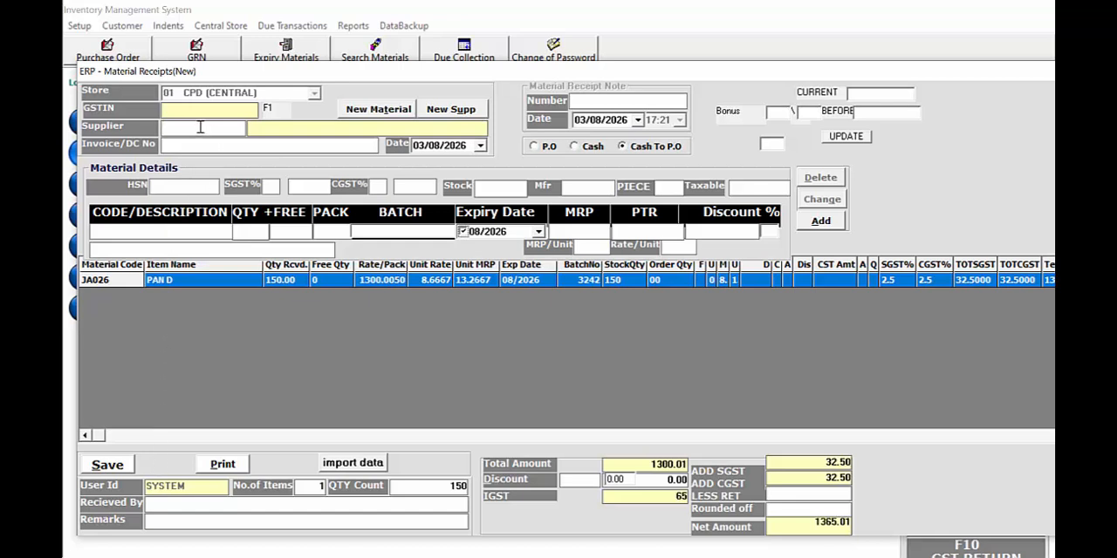
type("NEW")
key("Return")
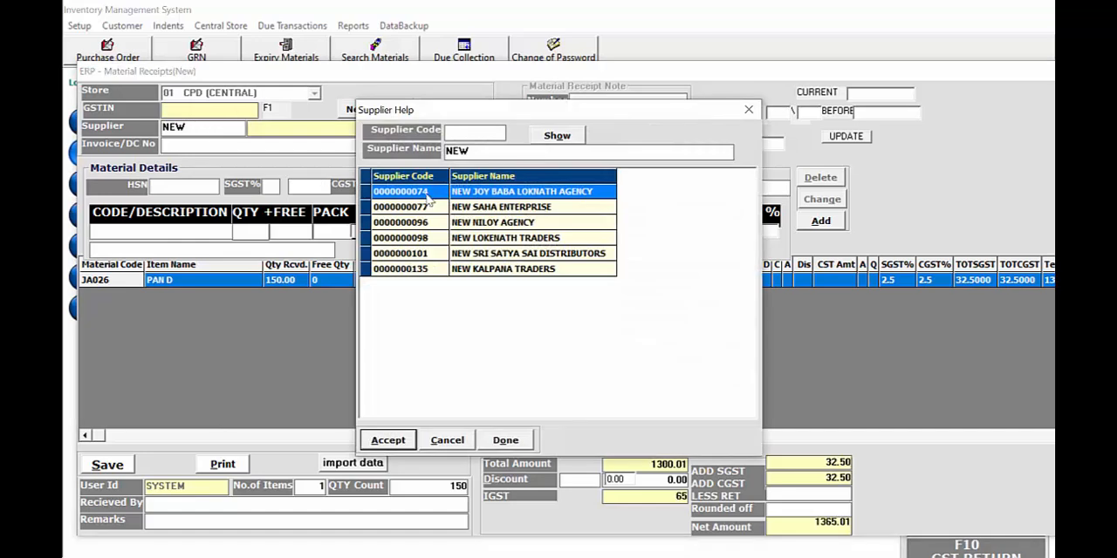
key("Down")
key("Down")
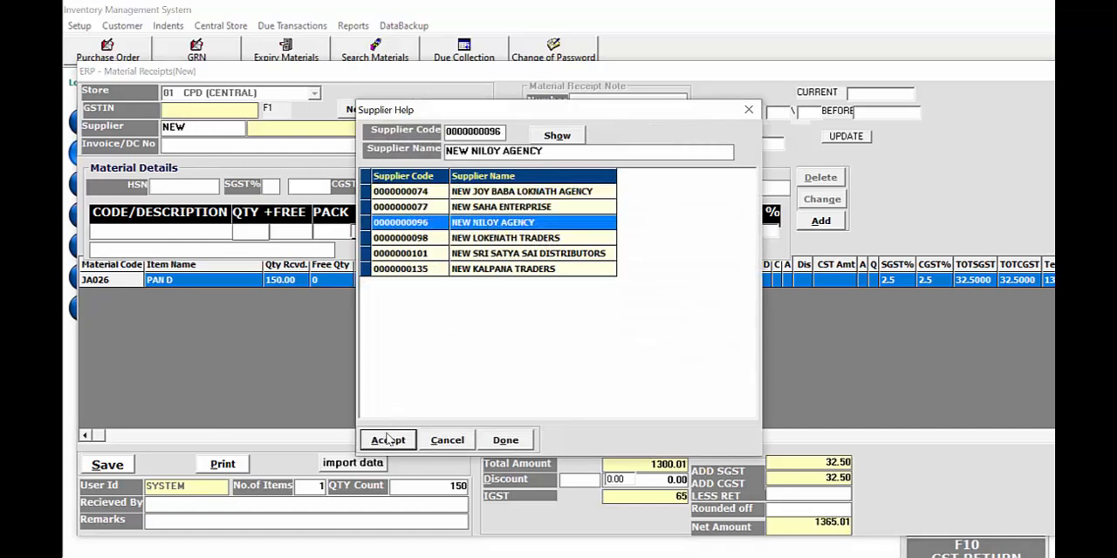
left_click(389, 440)
type("wqewq")
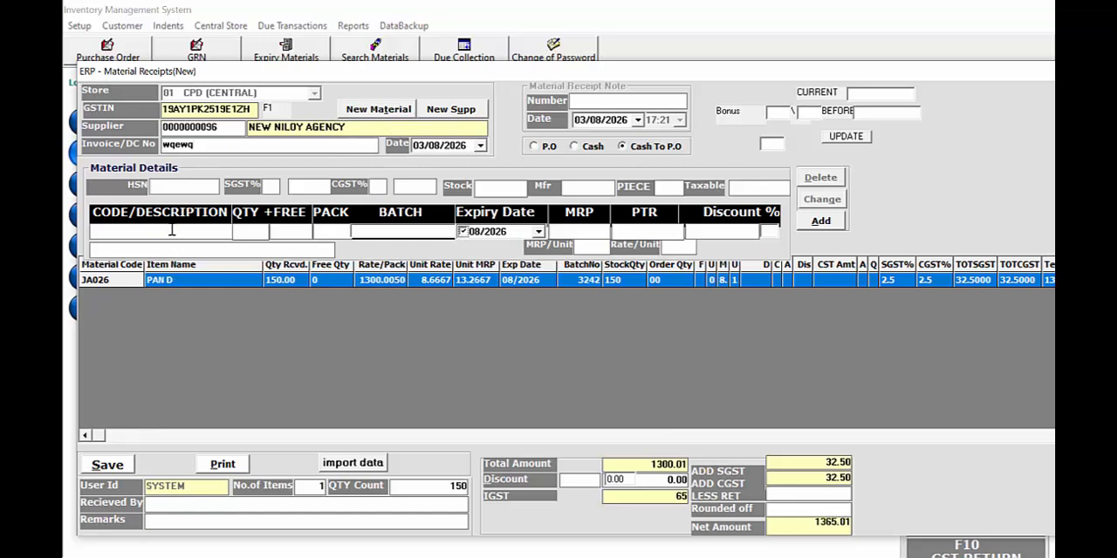
Save the PAN D receipt, confirm that all entries are correct, and decline the follow-up prompt
left_click(91, 467)
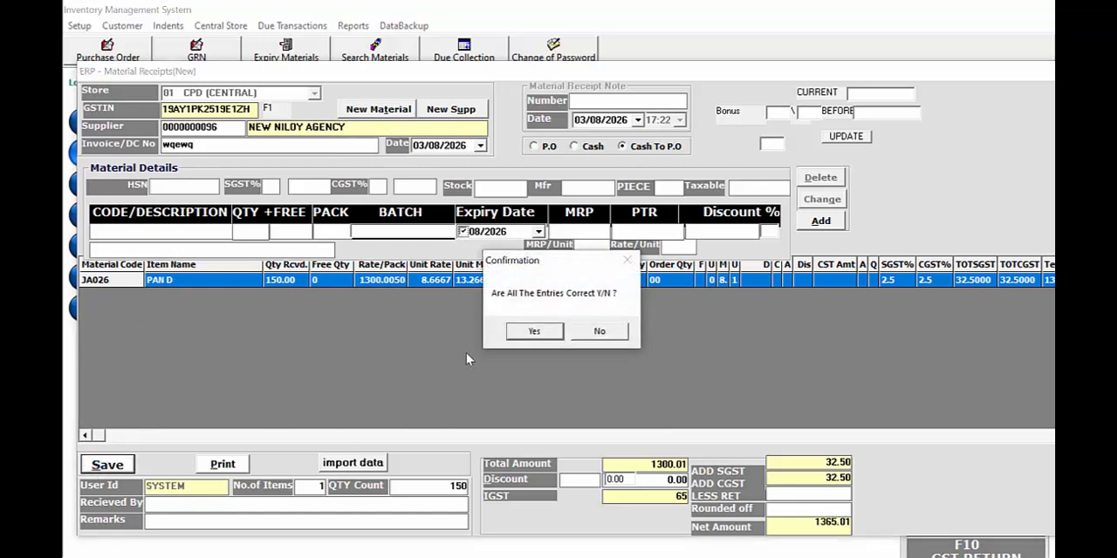
left_click(535, 332)
left_click(599, 332)
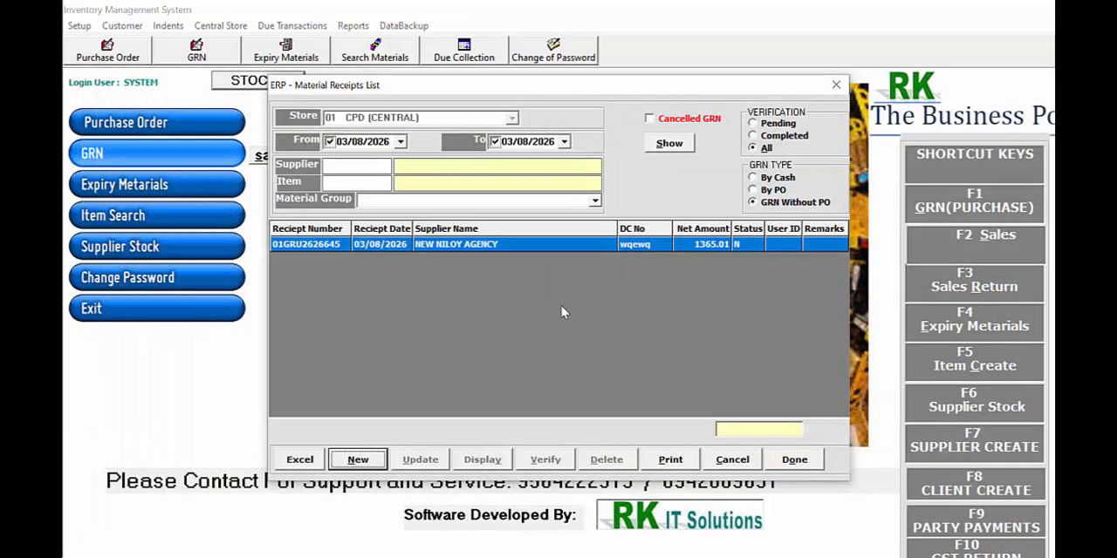
Open the saved NEW NILOY AGENCY receipt for updating, search the items for CEFT, and pick CEFTAS 200 MG with code TA790
left_click(524, 255)
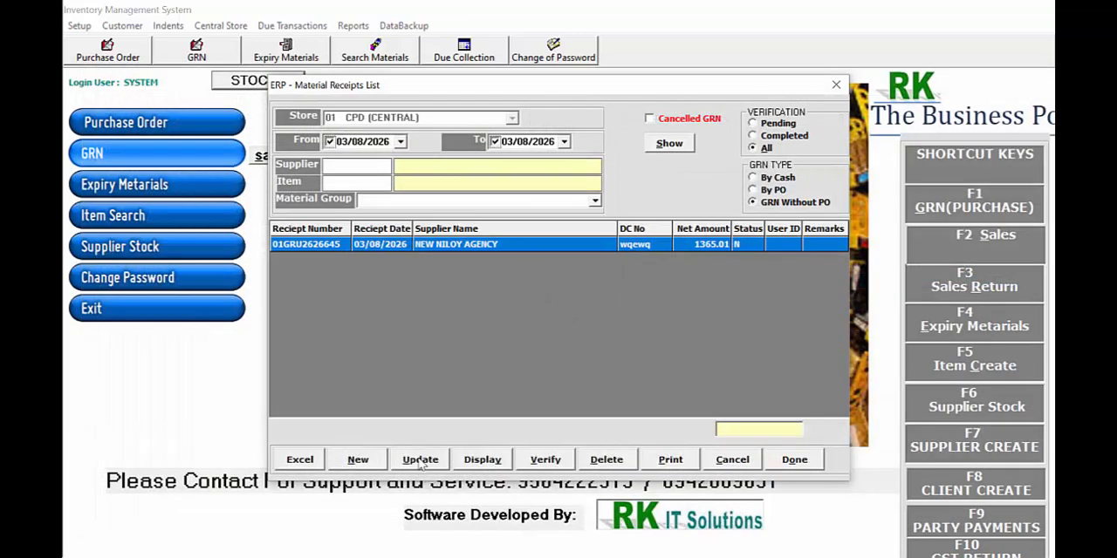
left_click(419, 460)
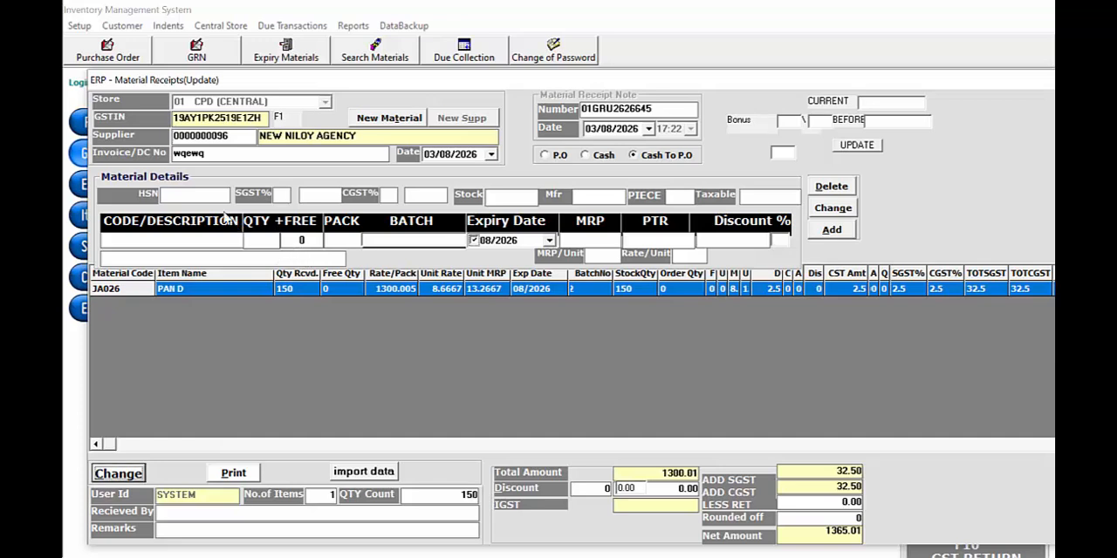
left_click(196, 235)
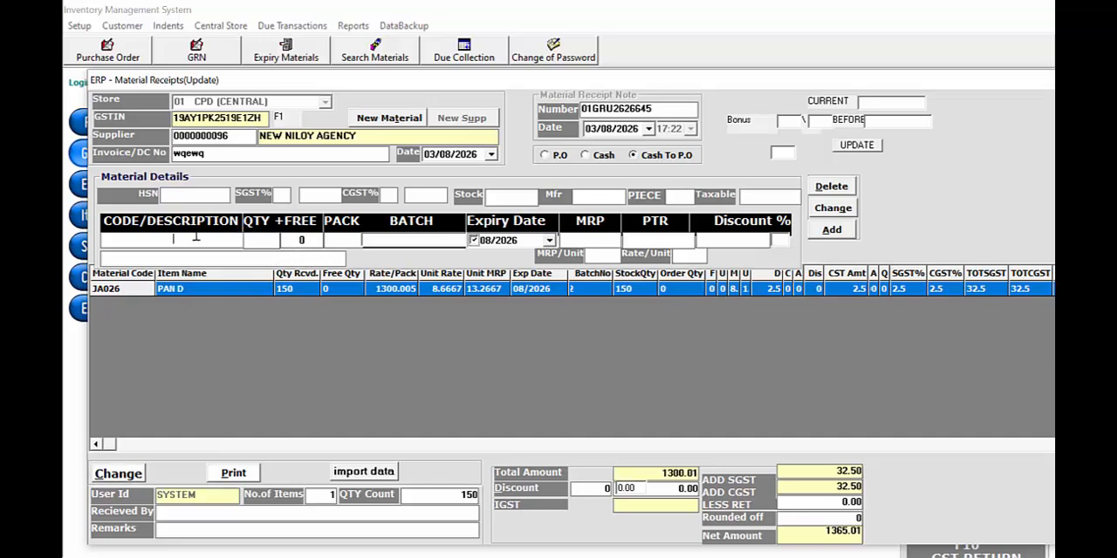
type("CEFT")
key("Return")
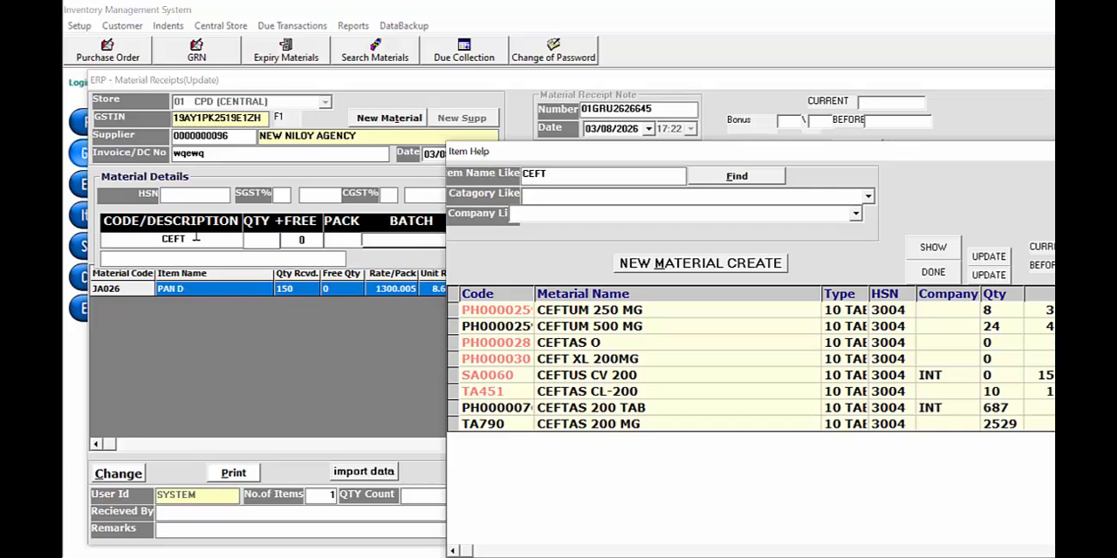
key("Return")
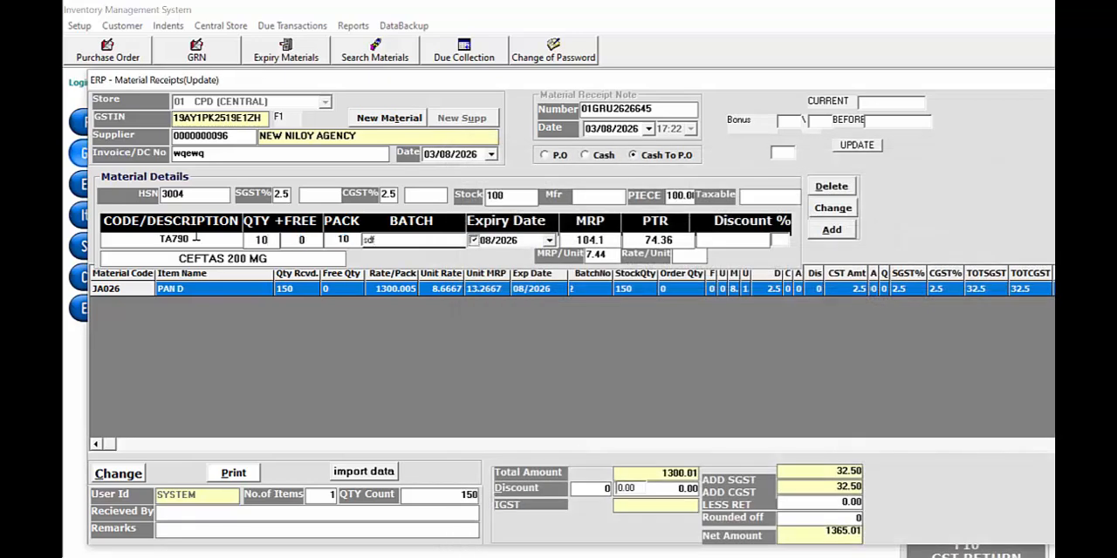
Add CEFTAS 200 MG to the receipt with quantity 10, batch SDF and expiry 08/2029, then save and close the updated receipt
key("Return")
key("Return")
key("Return")
key("Return")
key("Return")
key("Return")
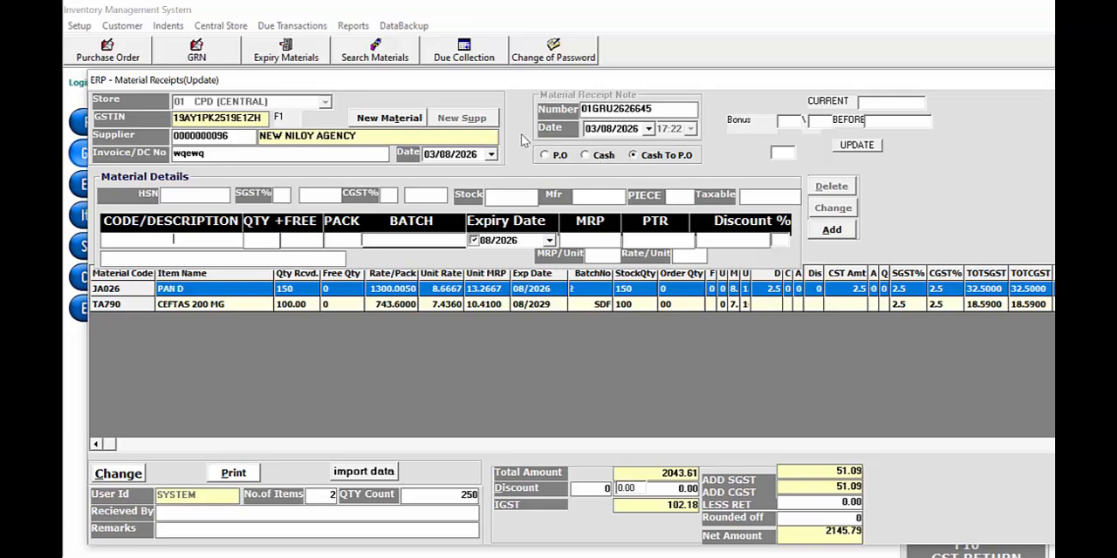
left_click_drag(542, 85, 515, 84)
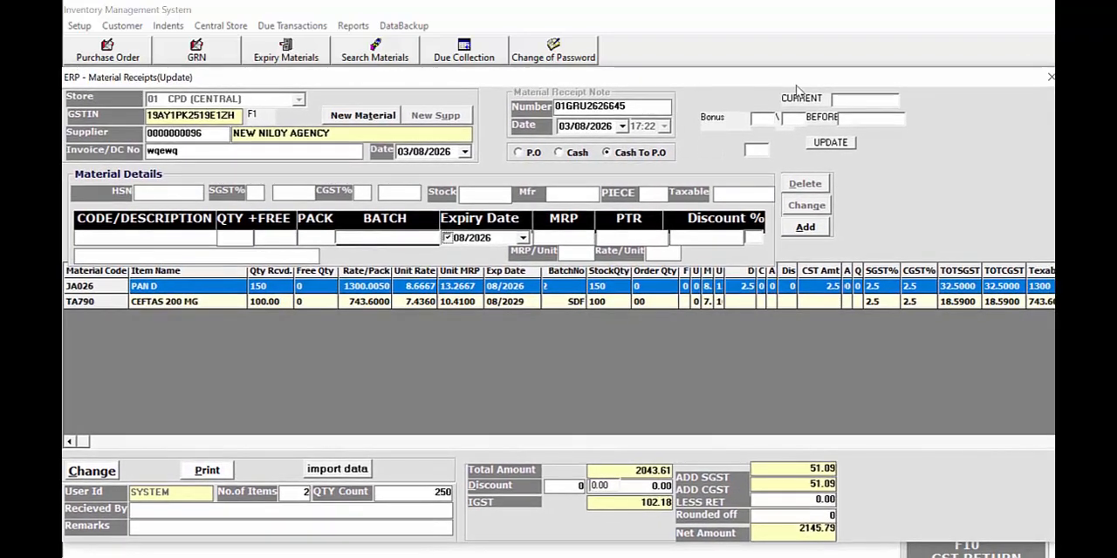
left_click(1050, 78)
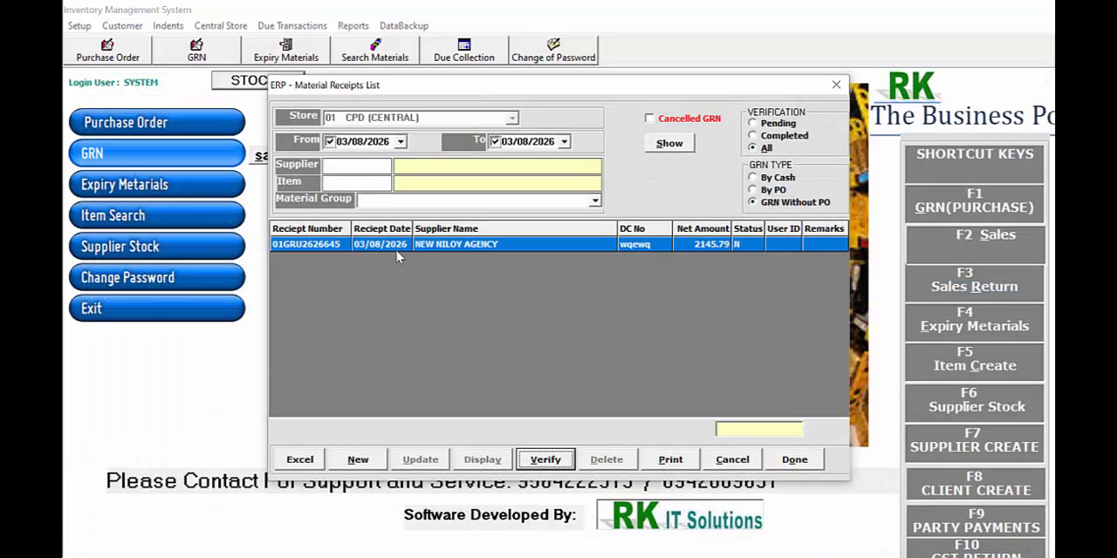
Reopen the NEW NILOY AGENCY receipt for updating, review its PAN D and CEFTAS 200 MG lines, and close it
left_click(419, 459)
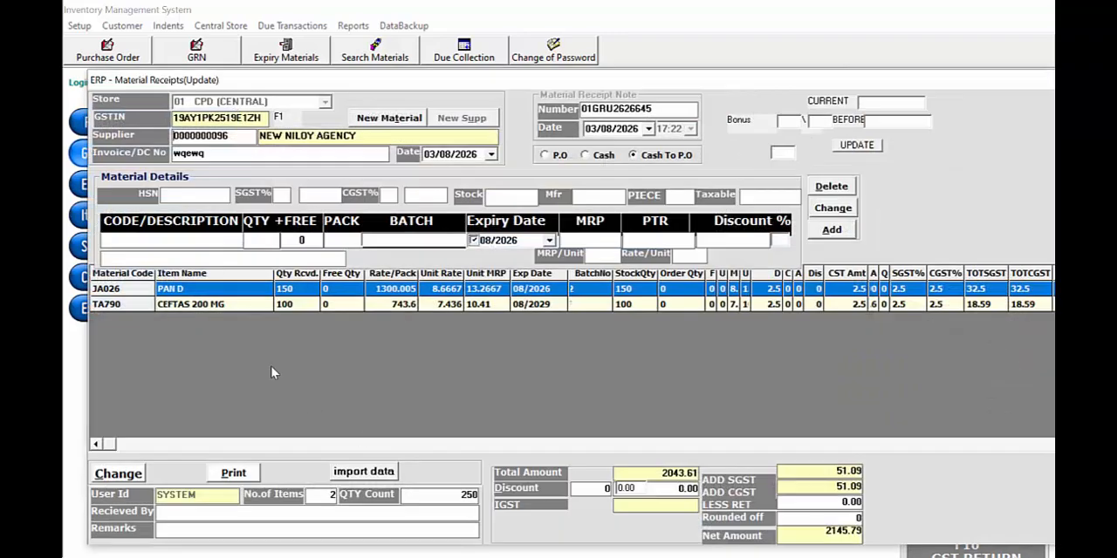
left_click_drag(1043, 78, 1013, 89)
left_click(1047, 90)
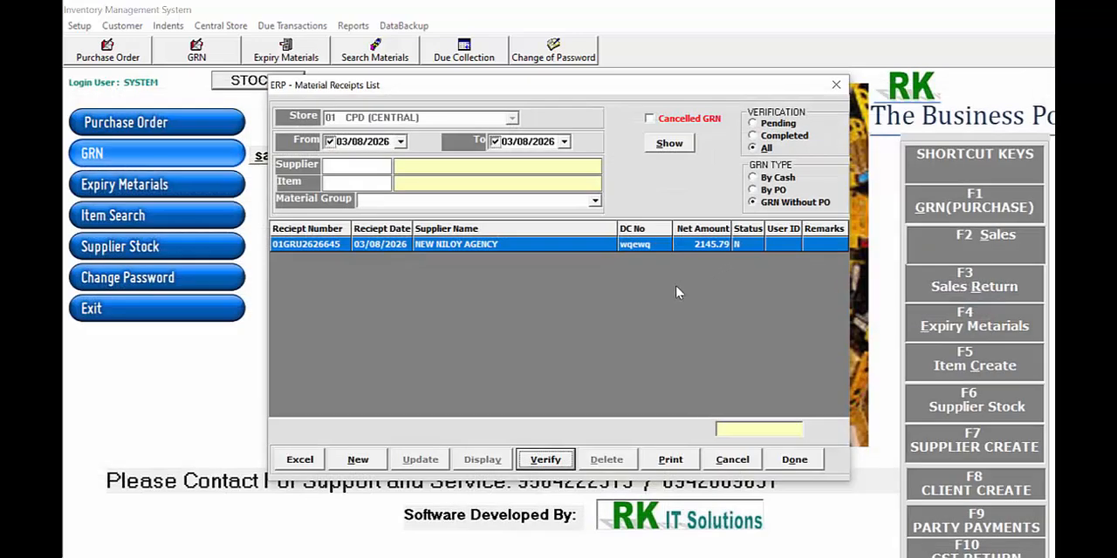
left_click(434, 248)
left_click(423, 462)
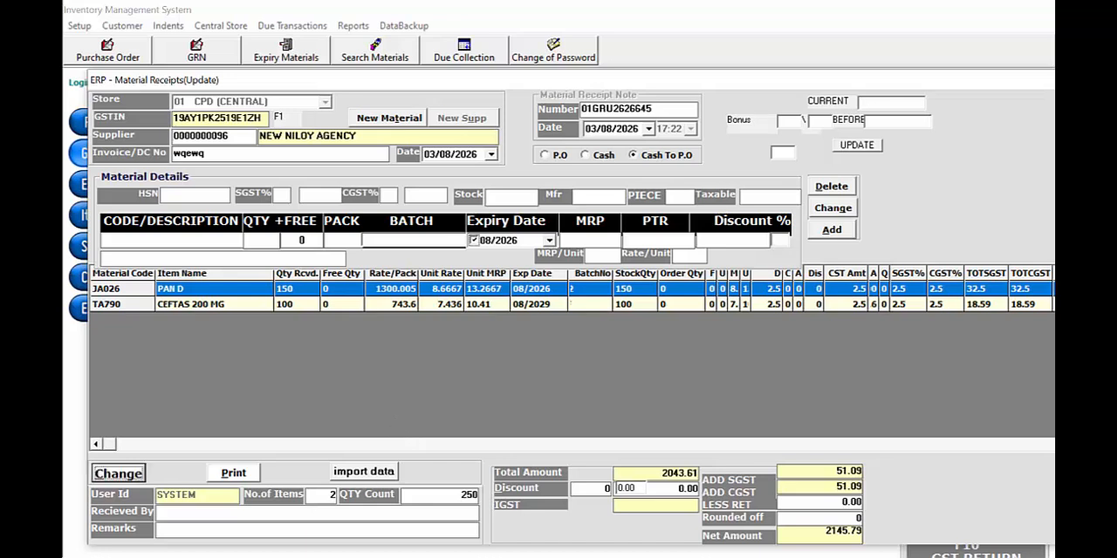
left_click(174, 239)
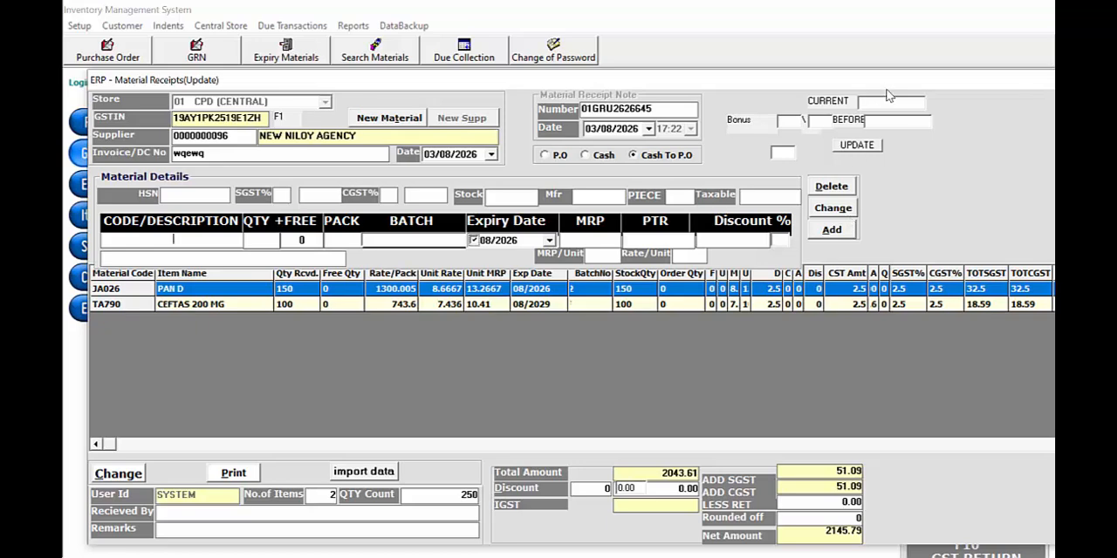
left_click_drag(883, 81, 771, 83)
left_click(944, 74)
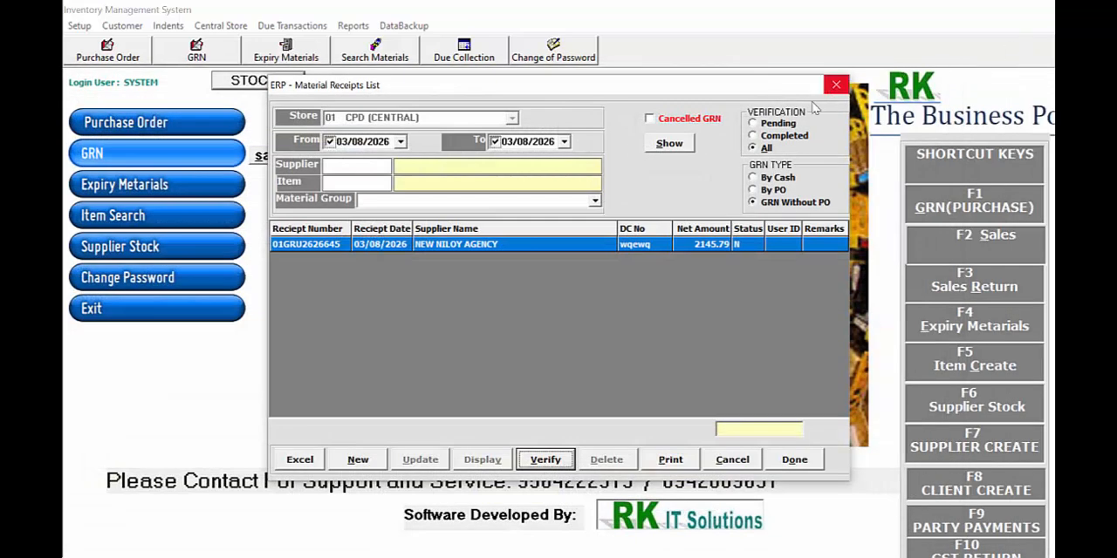
Verify the NEW NILOY AGENCY receipt after checking its net amount, decline printing, and close the receipts list
left_click(548, 252)
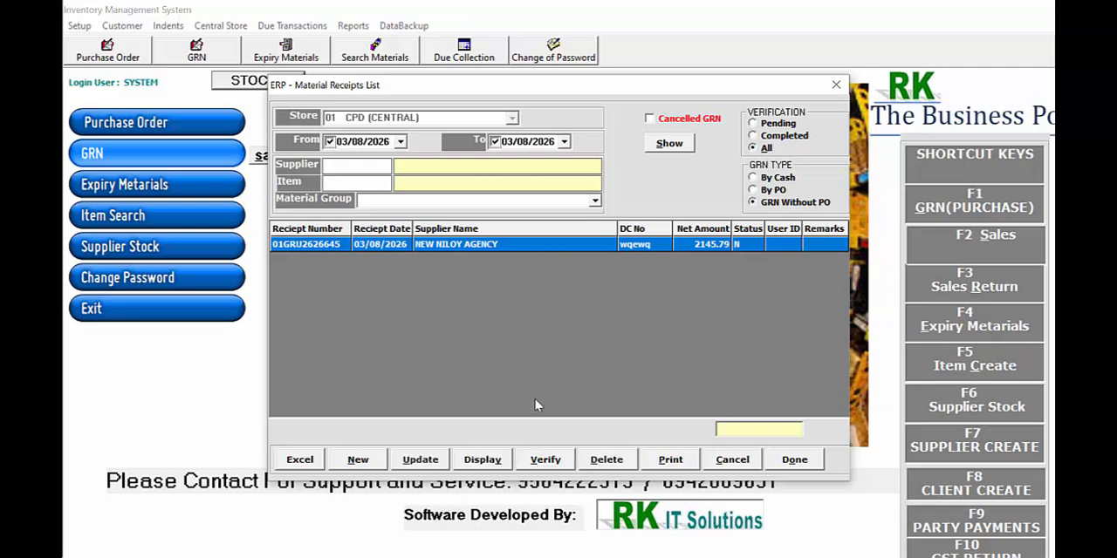
left_click(544, 461)
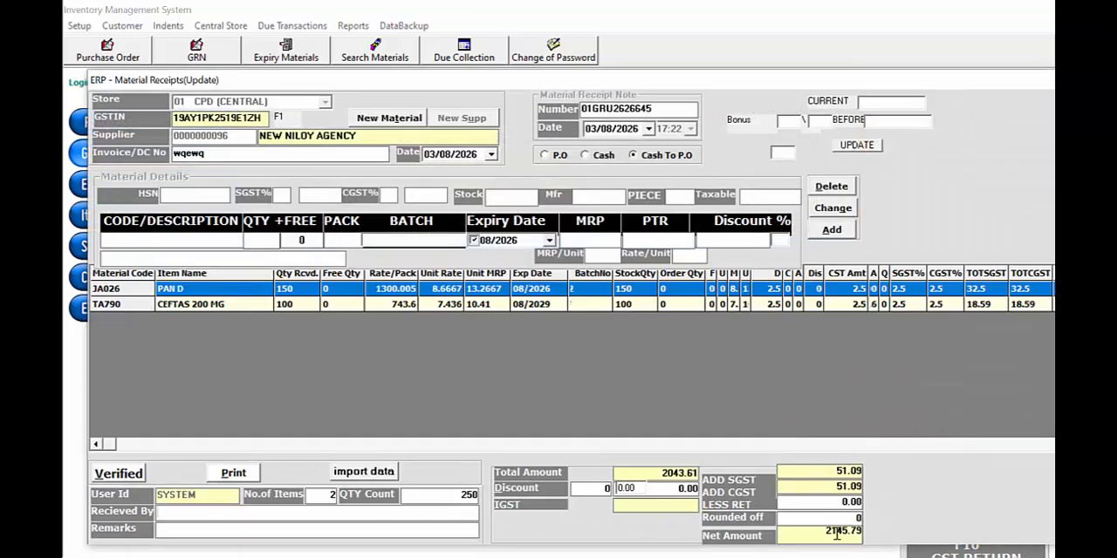
left_click_drag(820, 532, 863, 533)
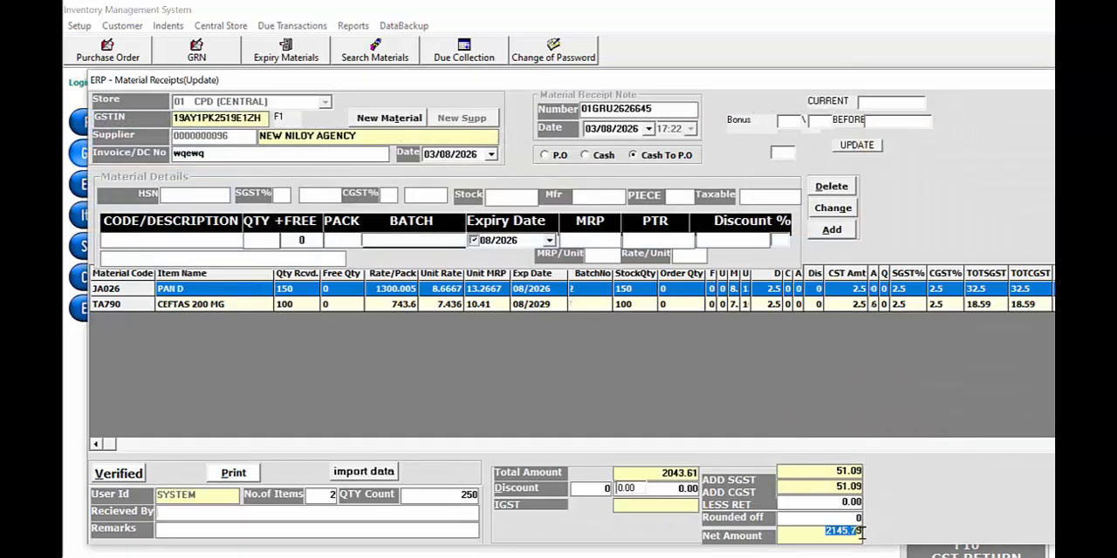
left_click(842, 472)
left_click(107, 479)
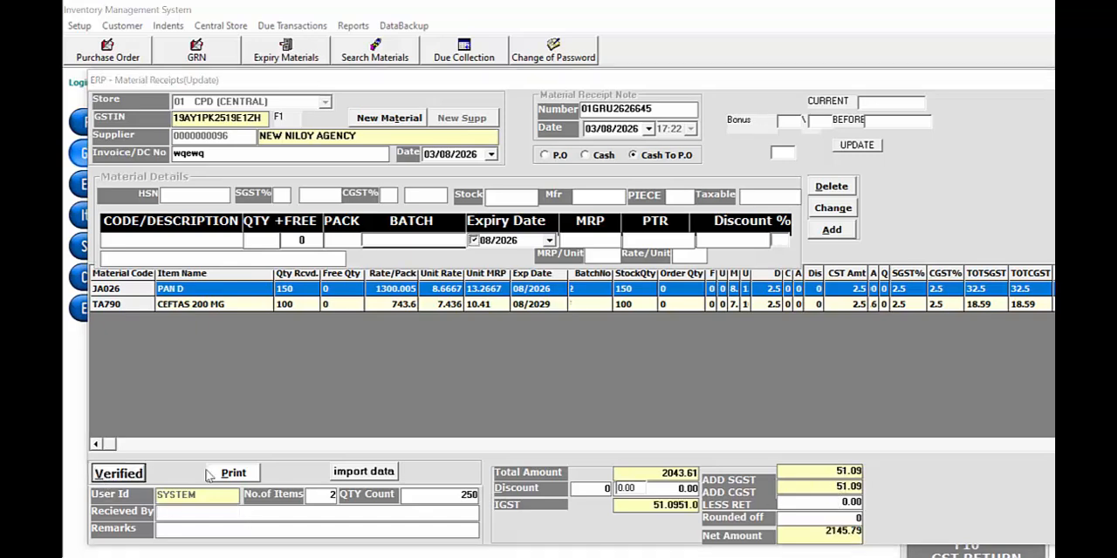
left_click(534, 333)
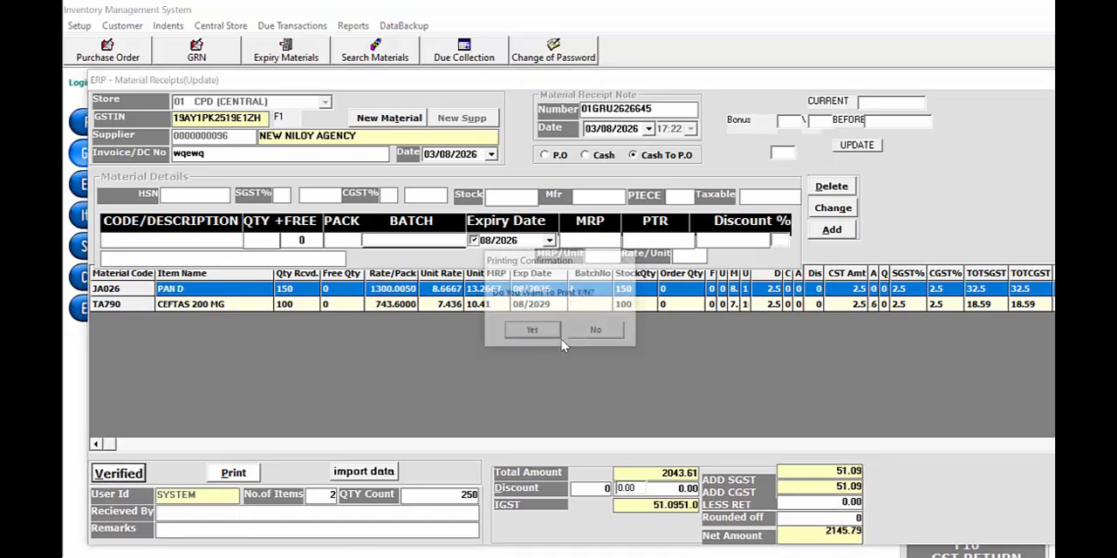
left_click(609, 334)
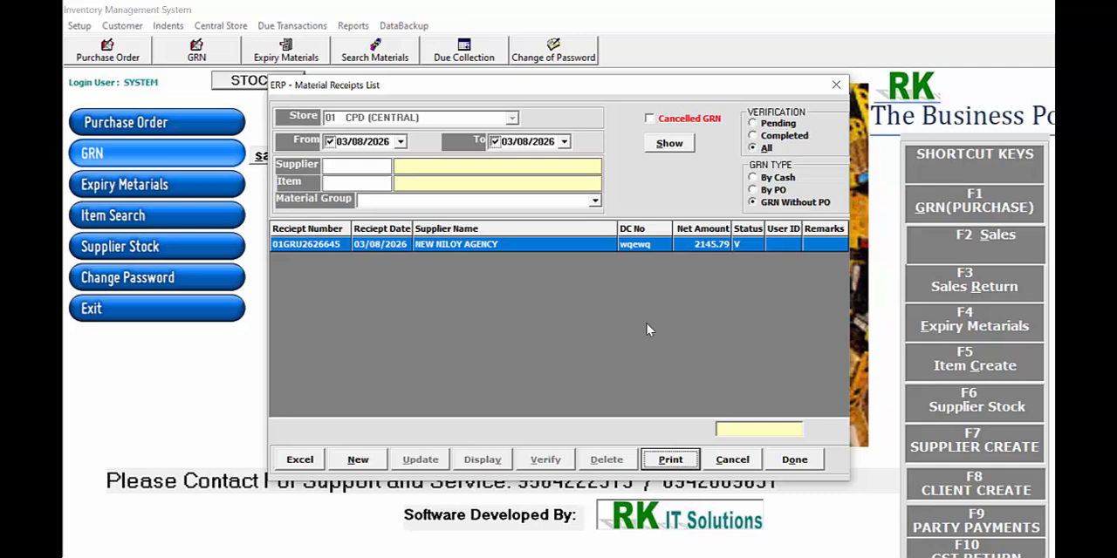
left_click(836, 86)
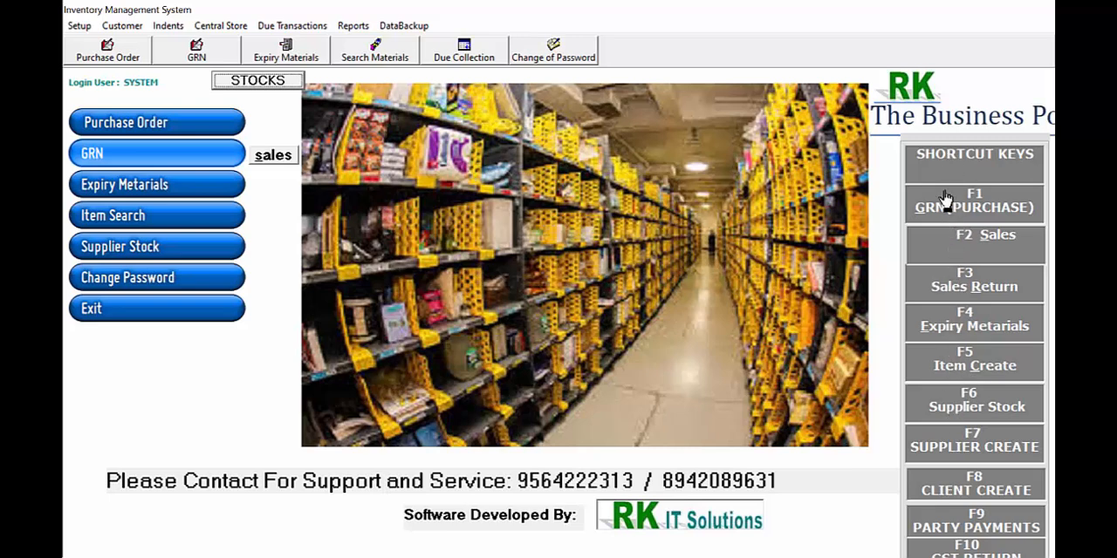
Start a new cash sale, enter the customer's name, search for CEFT, and pick CEFTAS 200 MG with code TA790
left_click(983, 244)
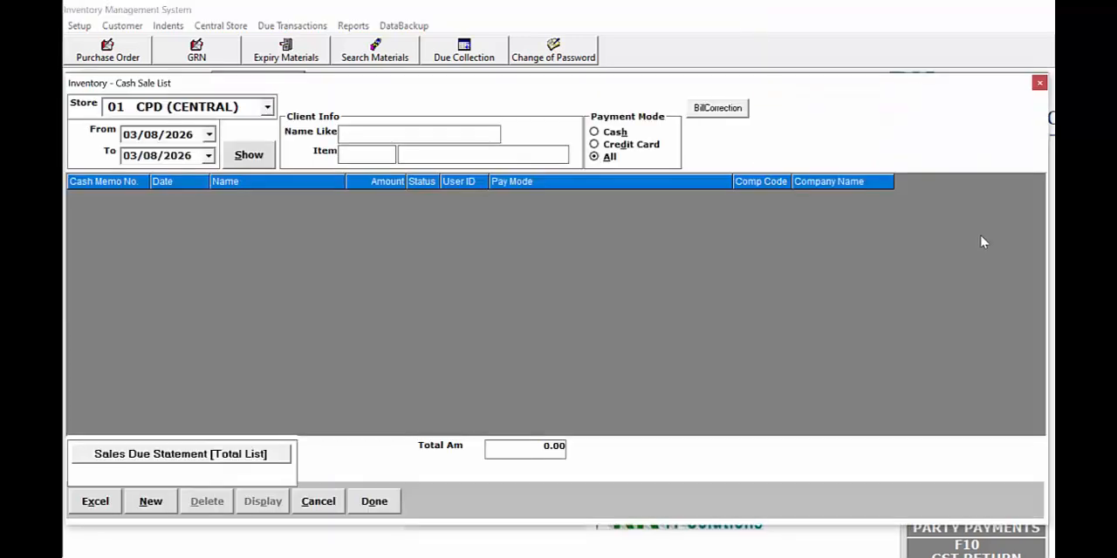
left_click(151, 504)
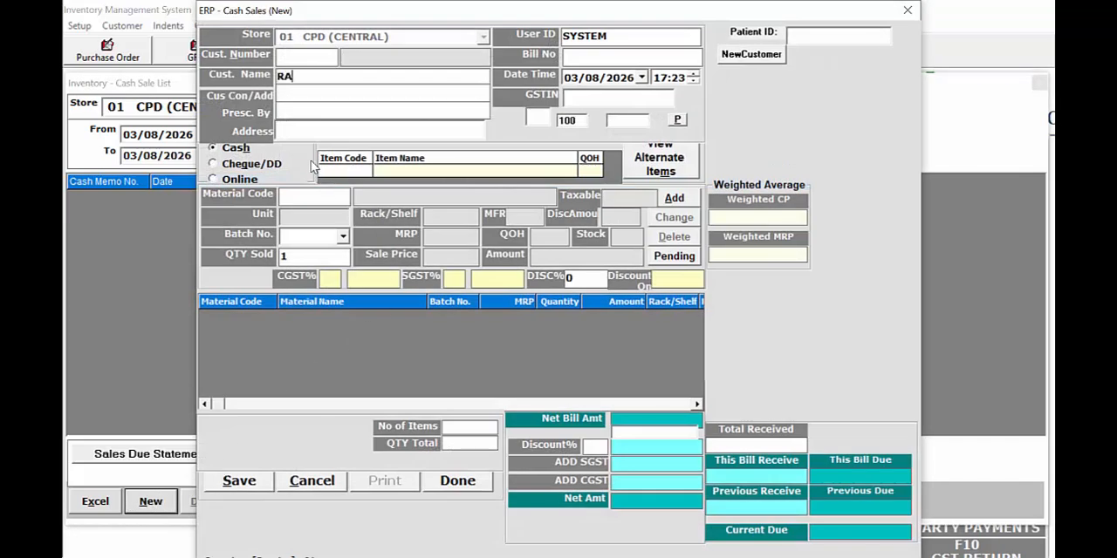
type("RANA")
key("Return")
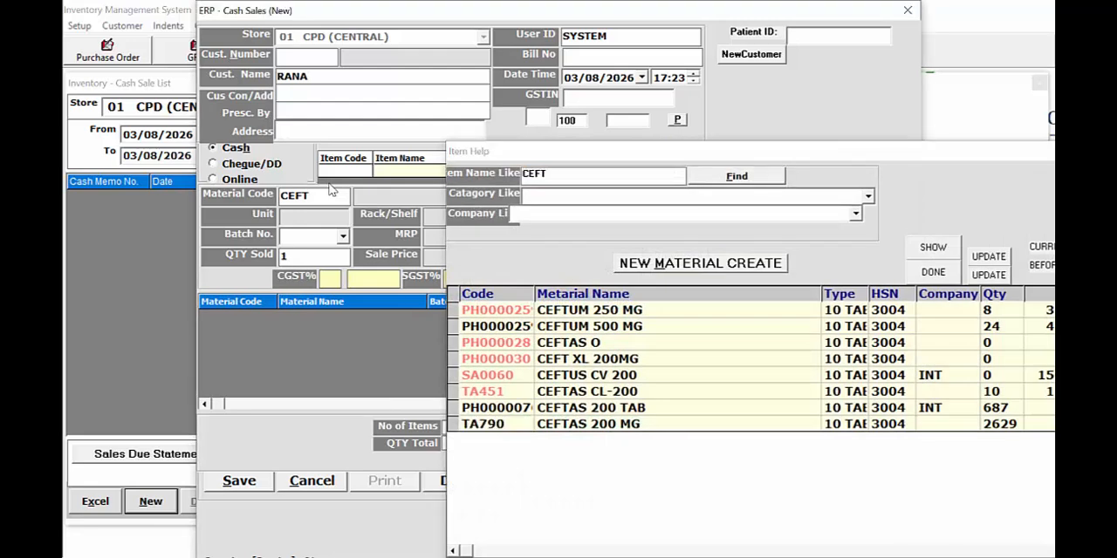
key("Return")
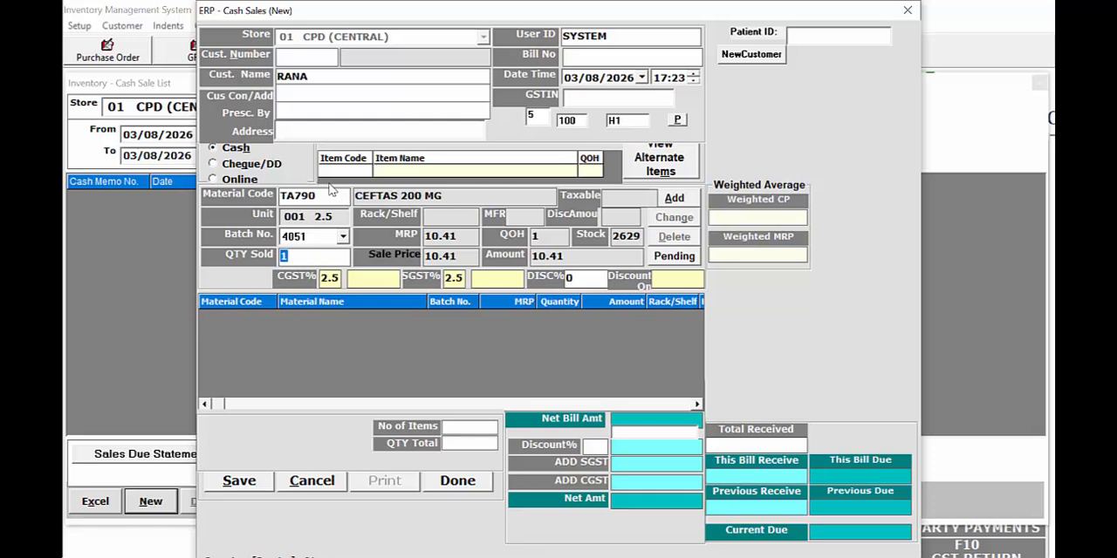
Try to add quantity 1 of CEFTAS 200 MG from batch 4051 to the cash sale
key("Return")
key("Return")
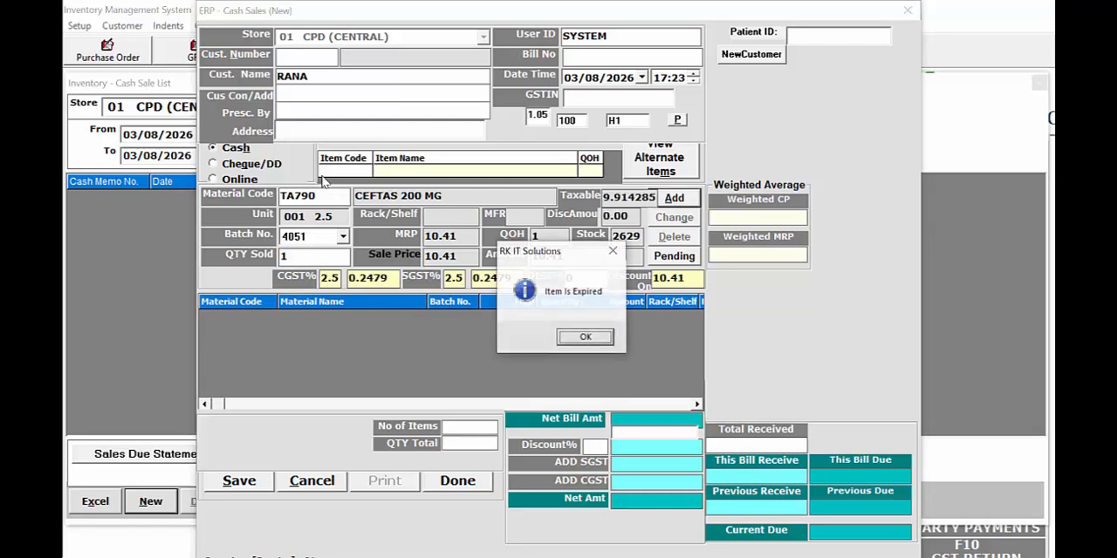
key("Return")
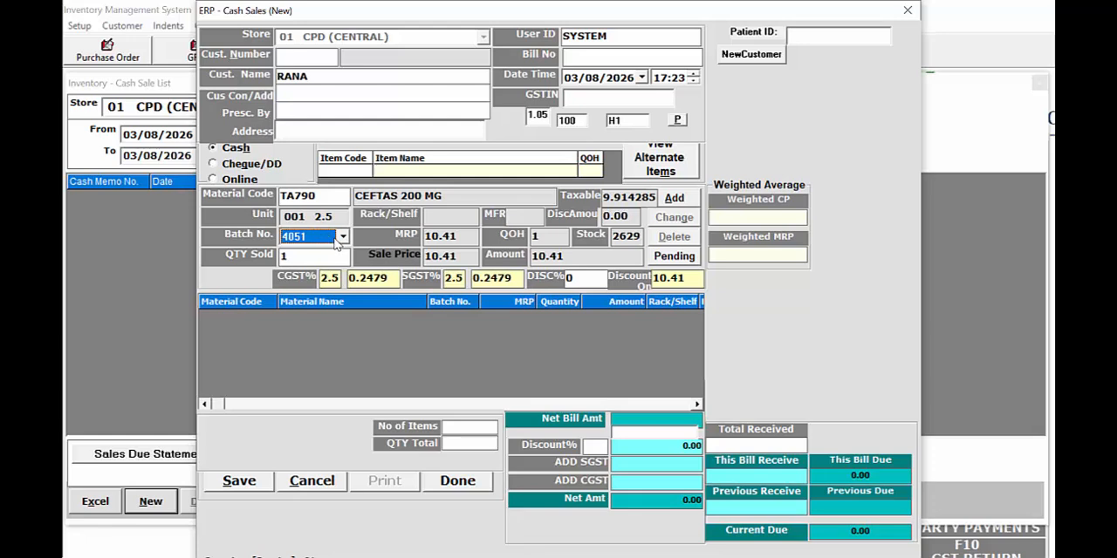
Look through the available batches of CEFTAS 200 MG, then close the unsaved cash sale and the sales list
left_click(343, 236)
scroll(340, 323, "down", 1)
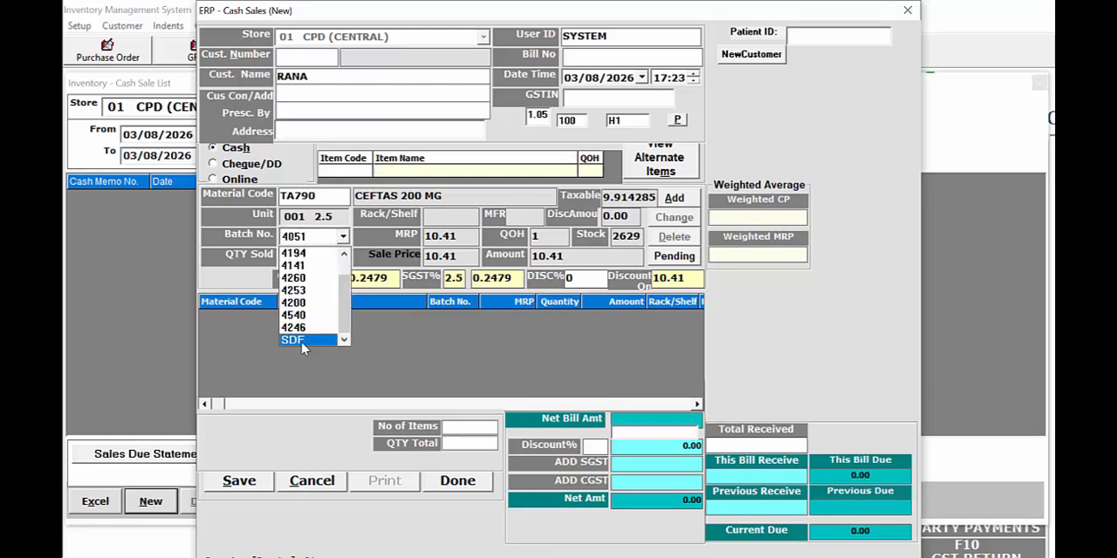
left_click(731, 132)
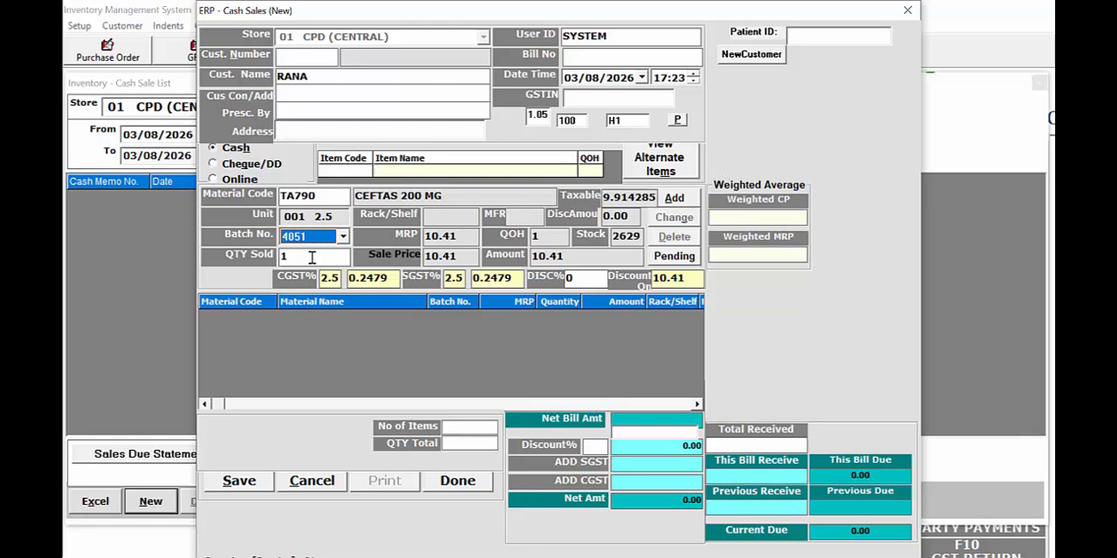
left_click(342, 237)
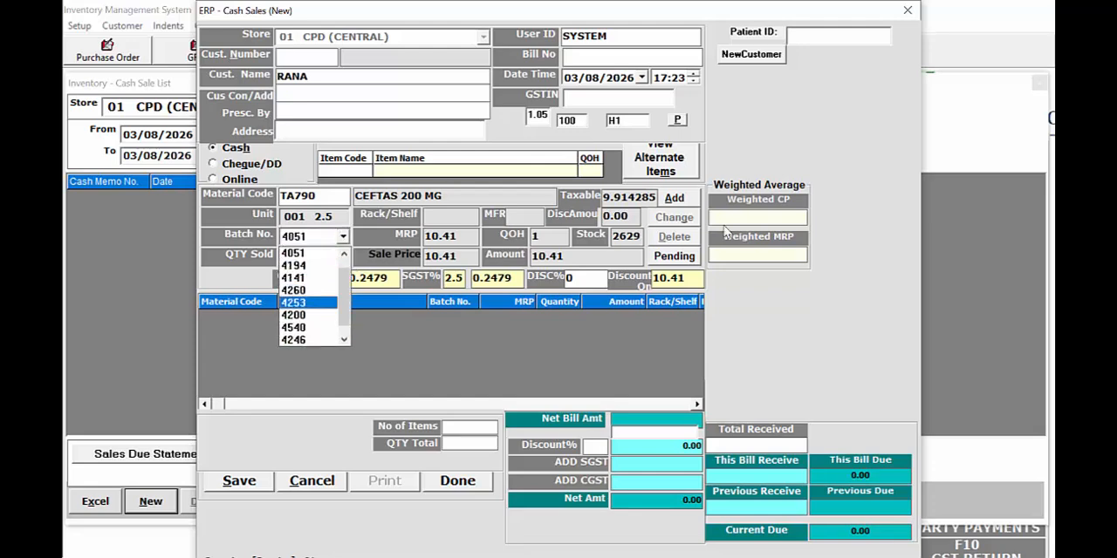
left_click(826, 137)
left_click(906, 12)
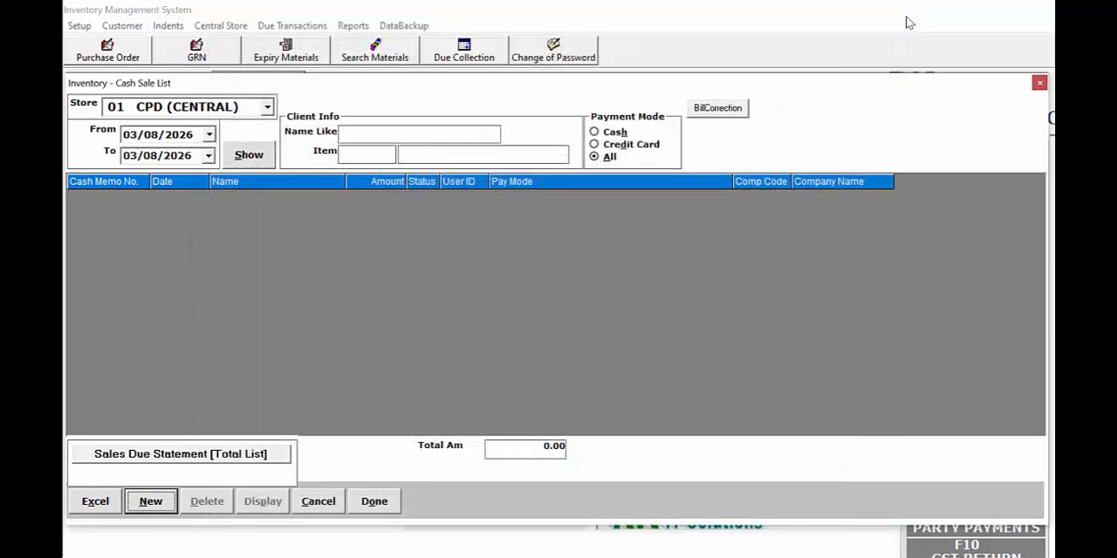
left_click(1039, 84)
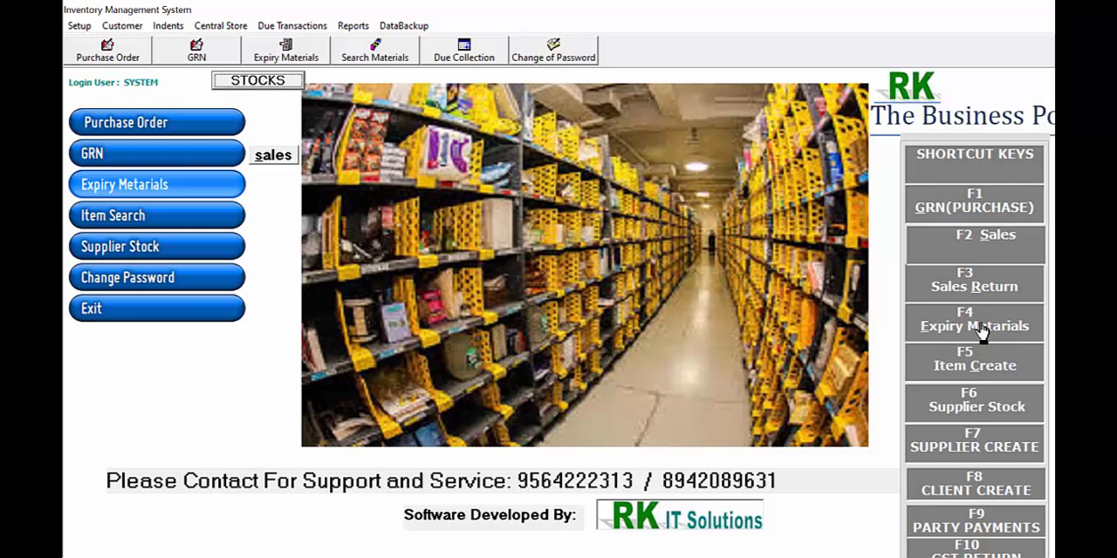
List the CPD (CENTRAL) items expiring within 90 days, export the list to Excel, and switch to the exported workbook
left_click(235, 192)
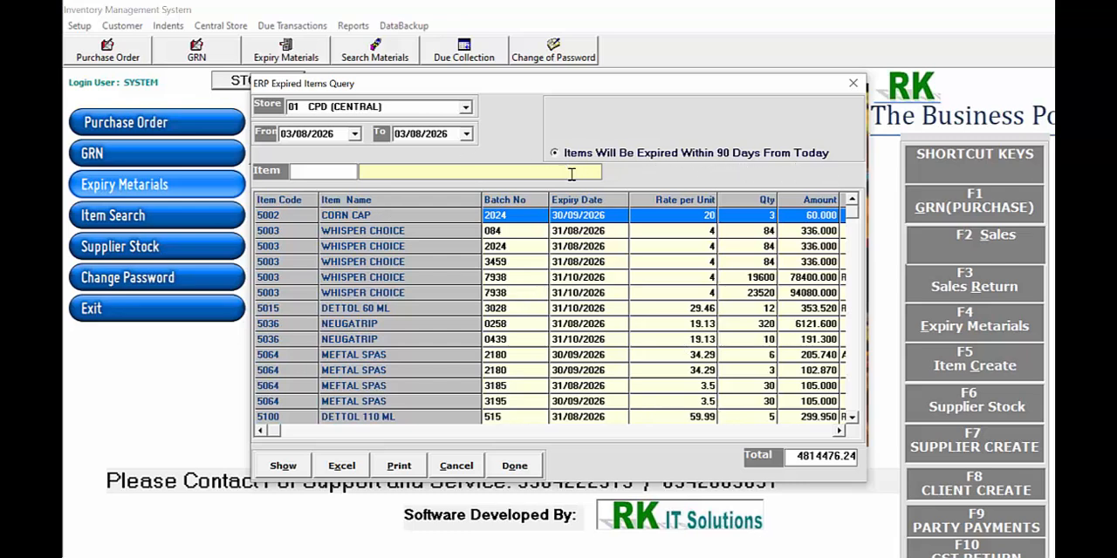
left_click(354, 469)
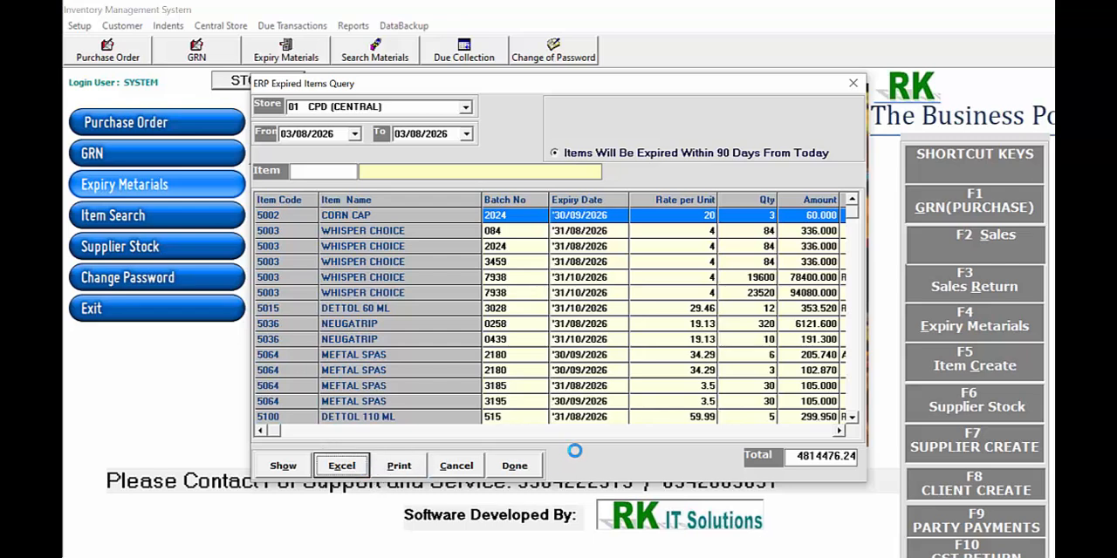
key("super")
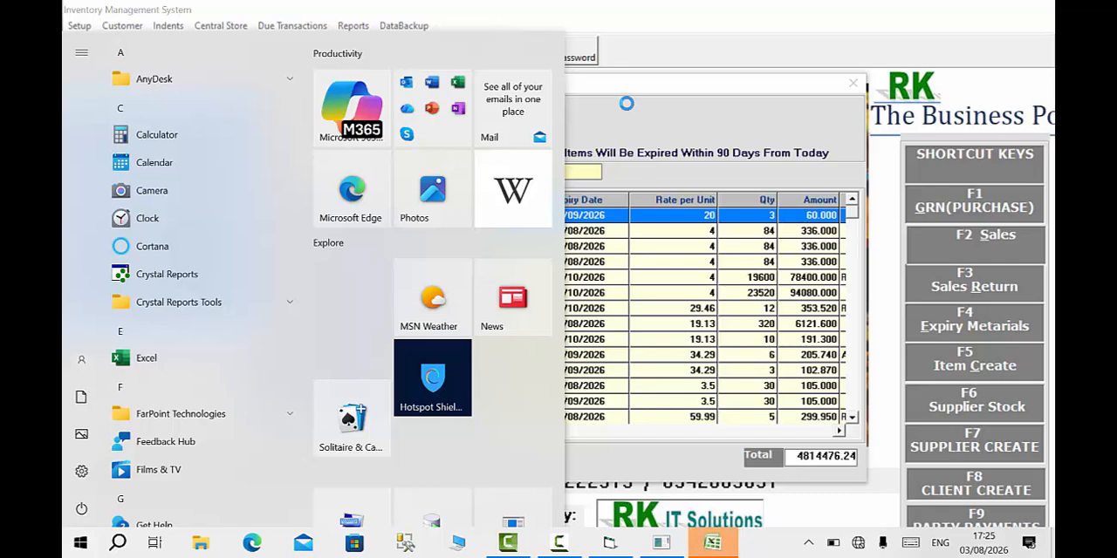
left_click(717, 545)
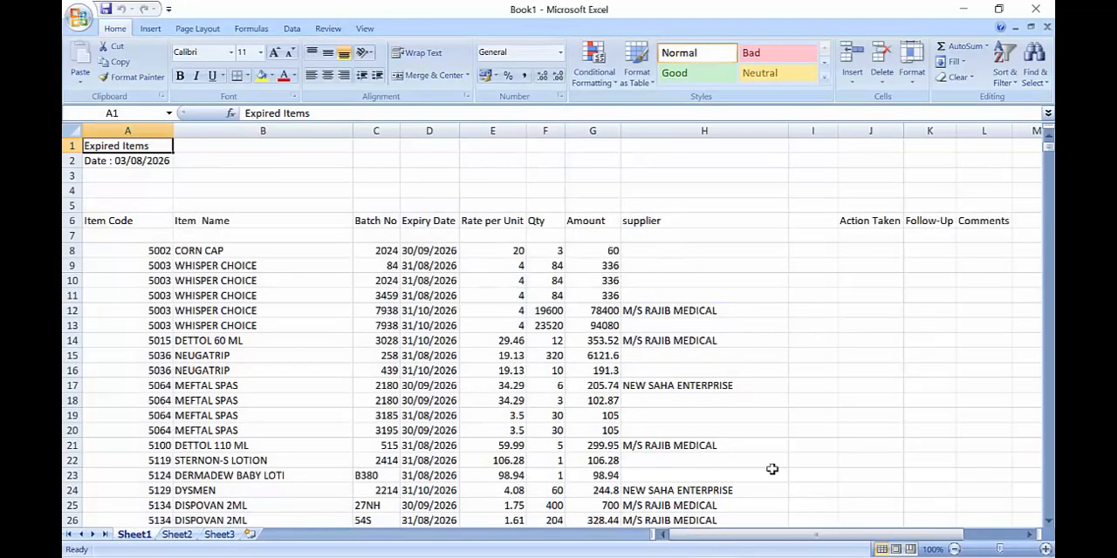
Add a filter to the supplier column of the exported expired items sheet
mouse_move(1049, 148)
left_mouse_down()
mouse_move(1050, 158)
mouse_move(1049, 143)
left_mouse_up()
left_click(667, 131)
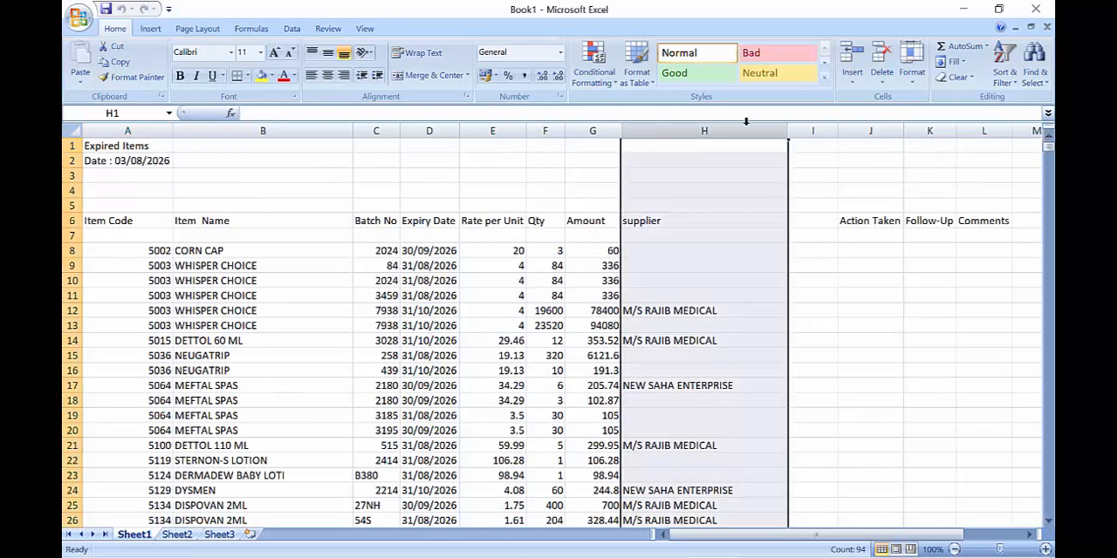
left_click(999, 60)
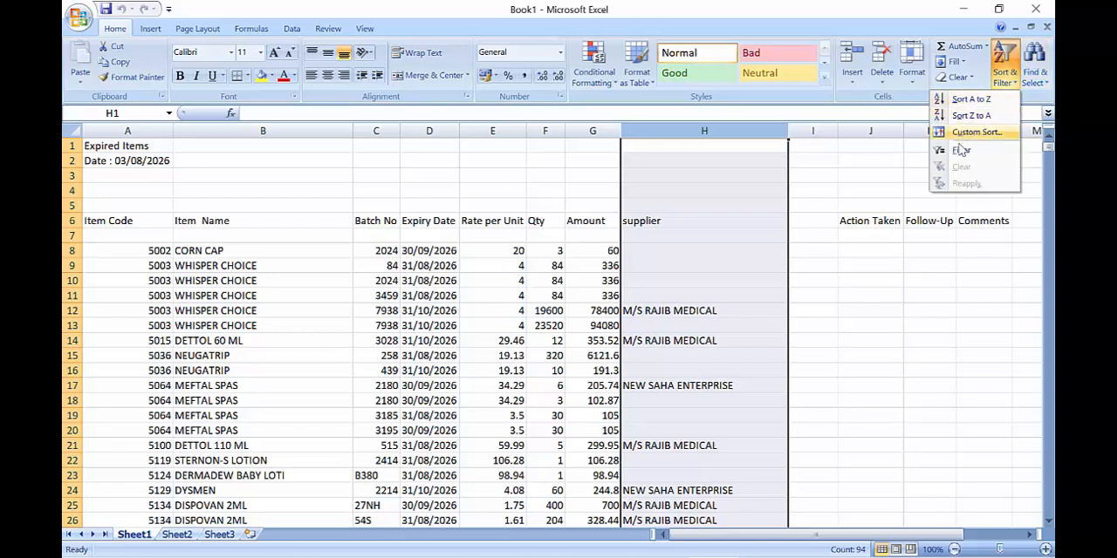
left_click(959, 150)
Filter the supplier column to show only M/S RAJIB MEDICAL
left_click(781, 147)
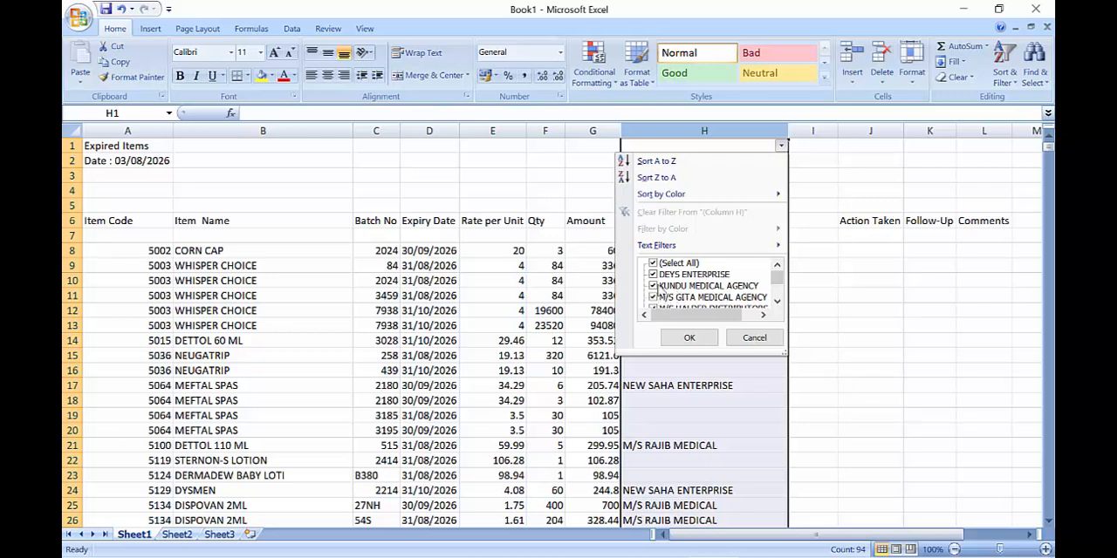
left_click(652, 263)
left_click(776, 301)
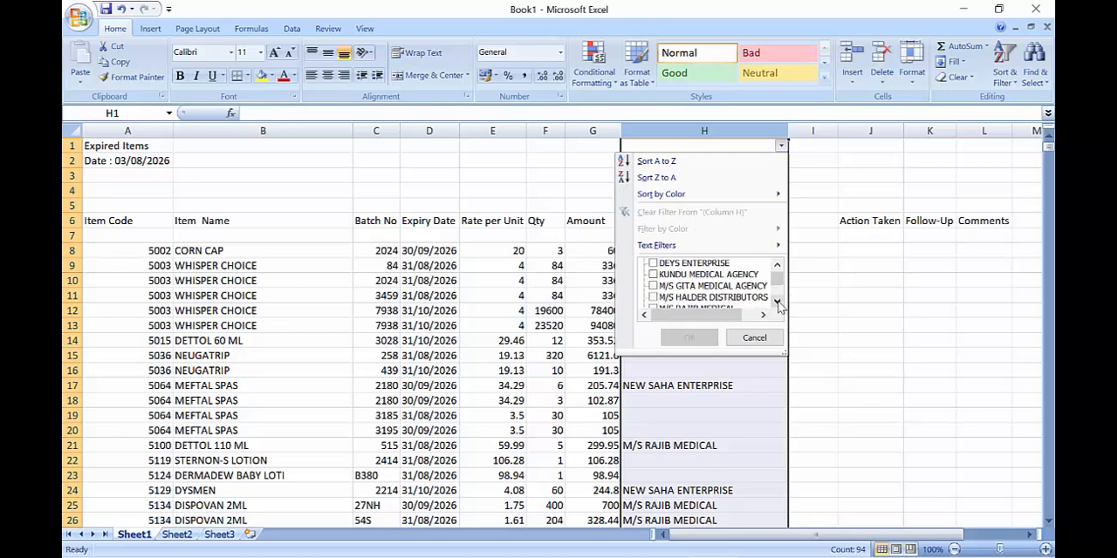
left_click(777, 301)
left_click(777, 301)
left_click(653, 286)
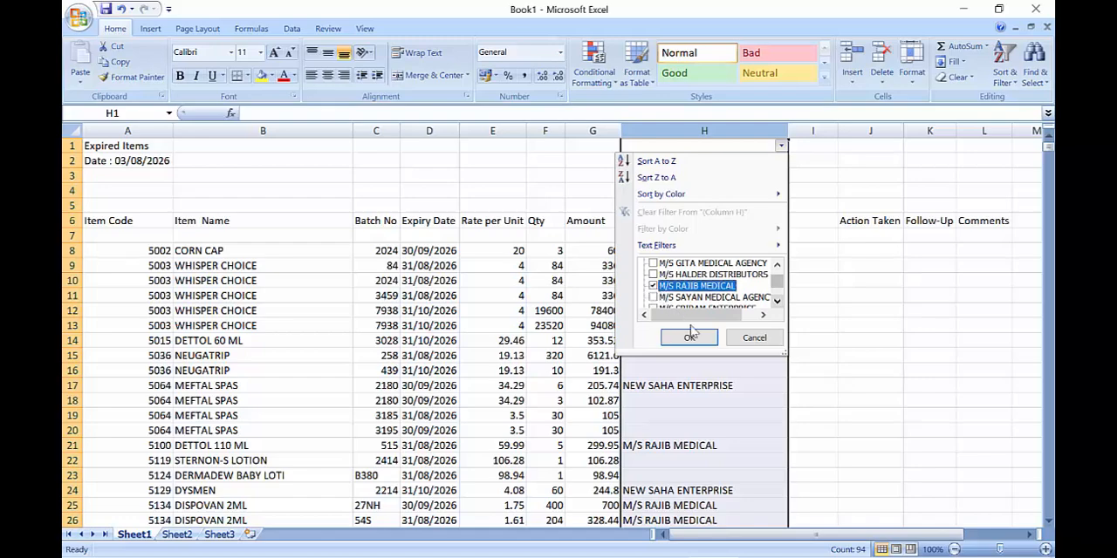
left_click(689, 338)
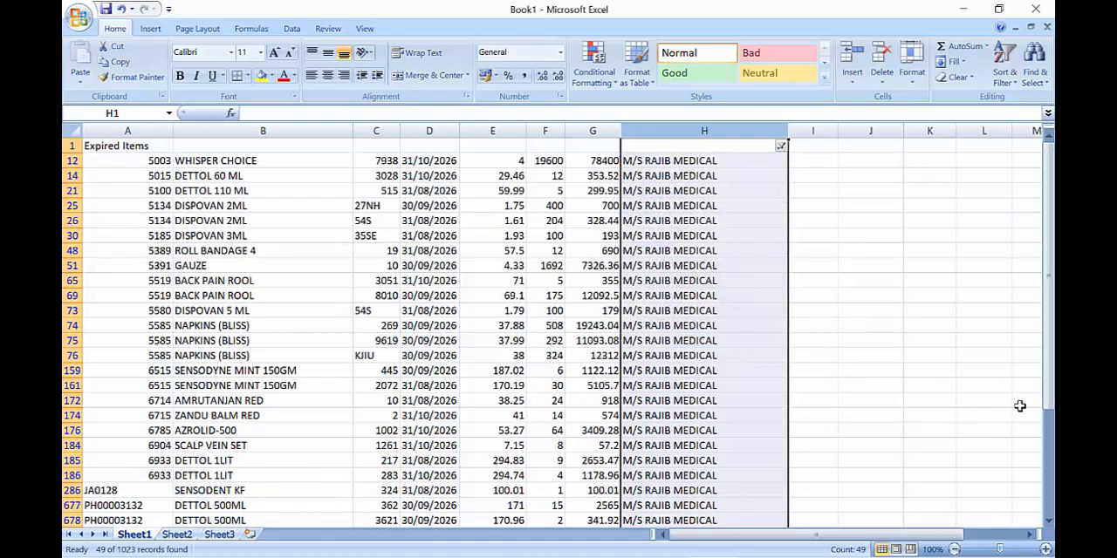
Review the filtered supplier's expiring items, checking the totals of the amount and quantity columns and the batch numbers
left_click_drag(1041, 350, 1048, 355)
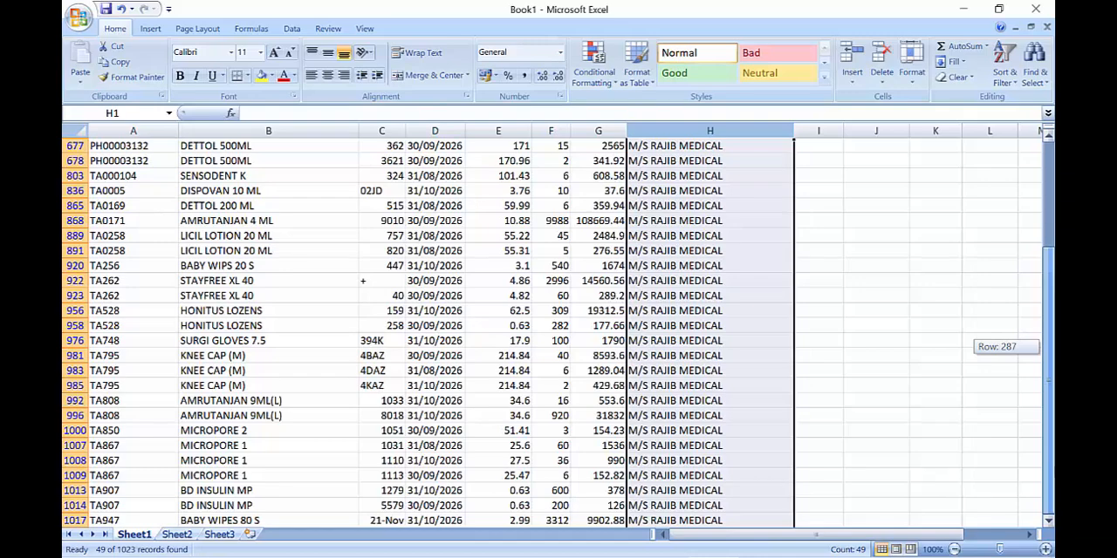
left_click_drag(1048, 454, 1048, 349)
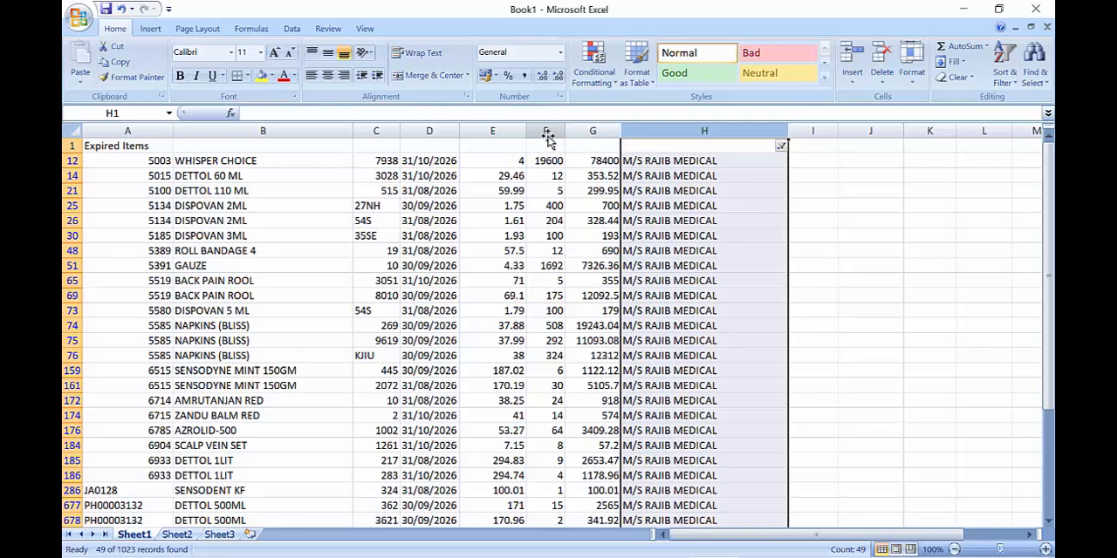
left_click(592, 133)
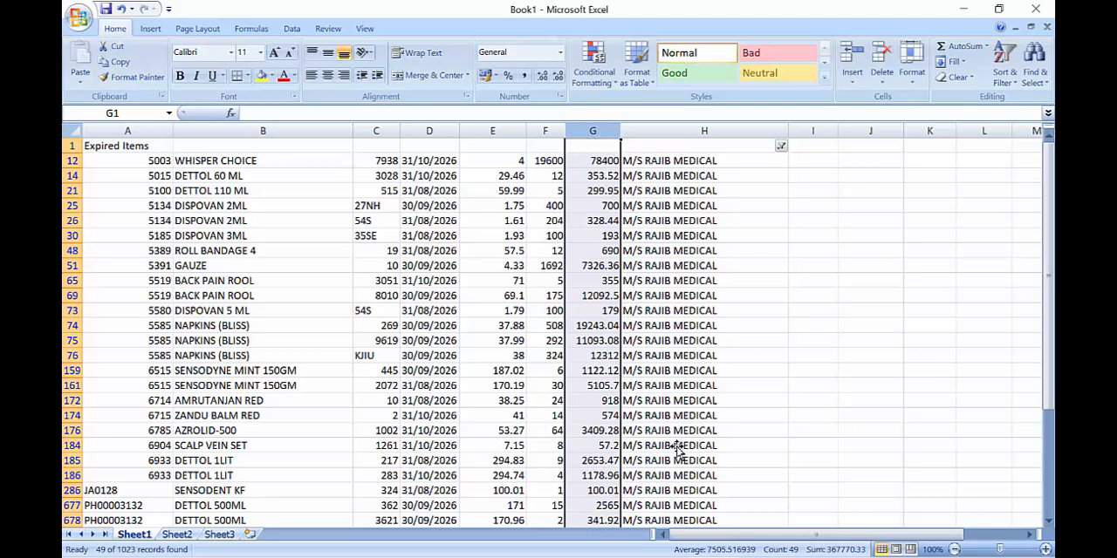
left_click(550, 133)
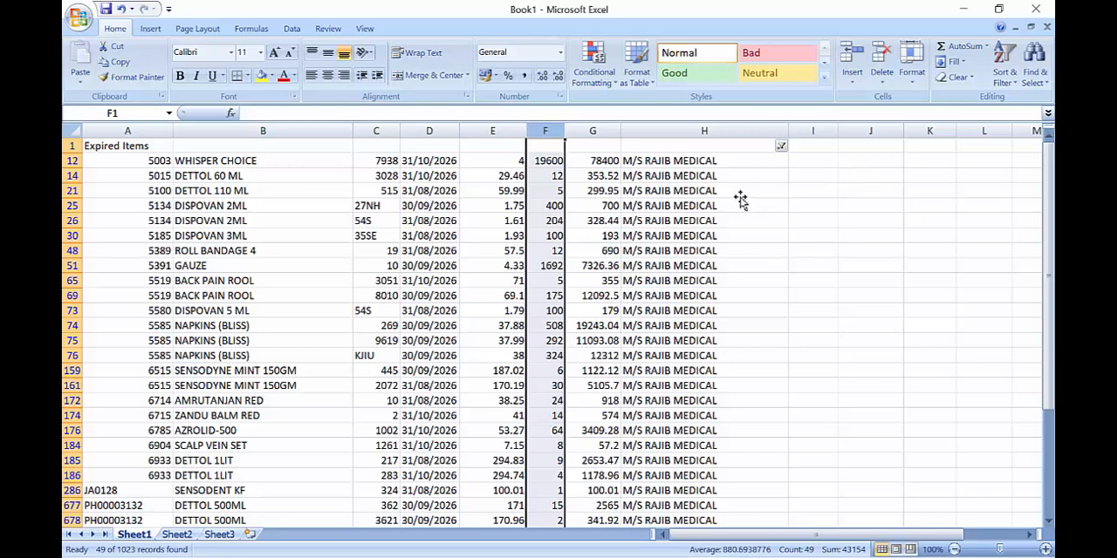
left_click(376, 132)
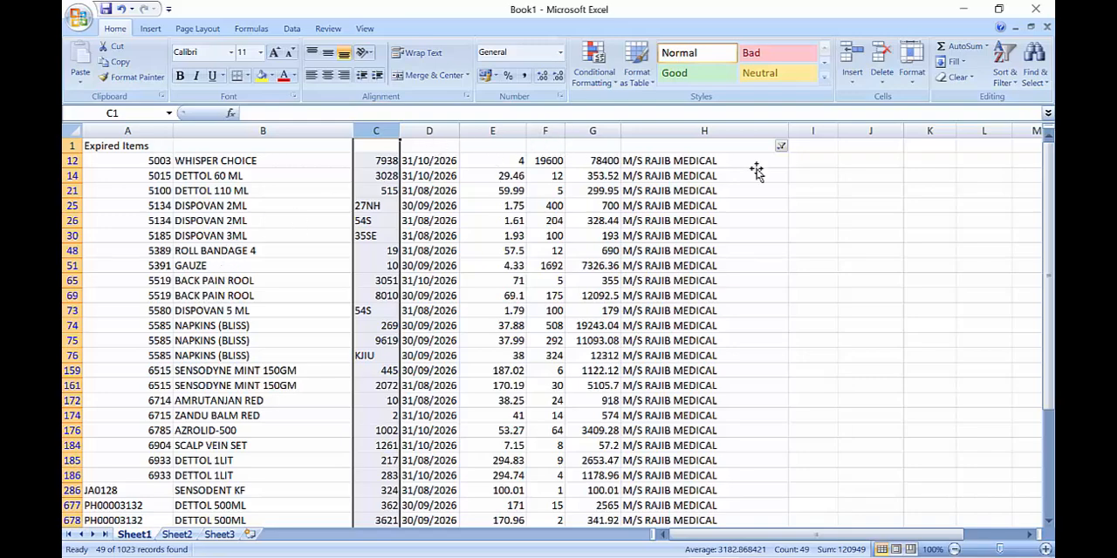
left_click_drag(1048, 219, 1051, 272)
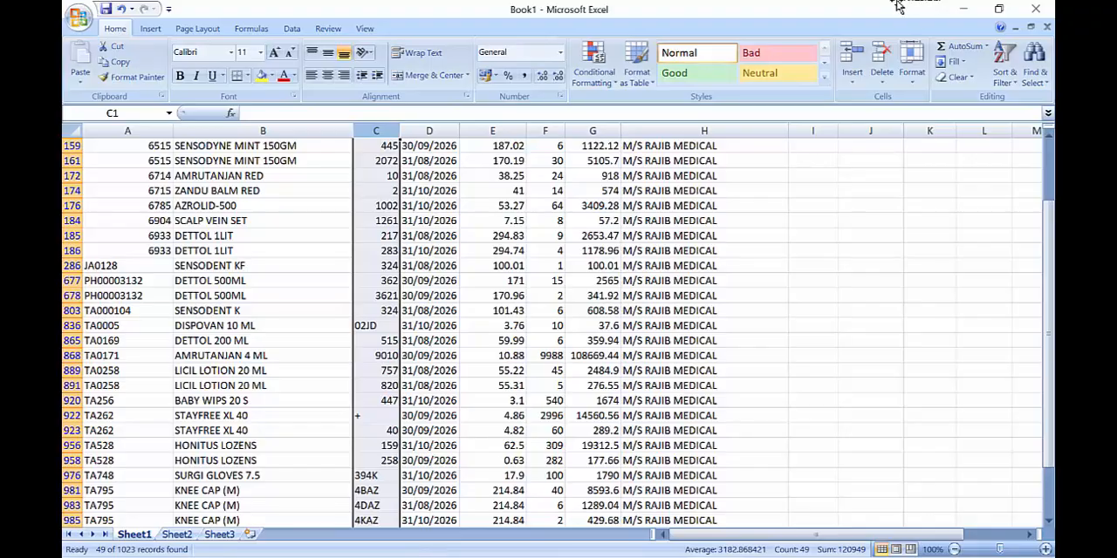
Switch back to the Inventory Management System, close the expired items query, and open the date-wise details of the Material Receipt Register
left_click(963, 9)
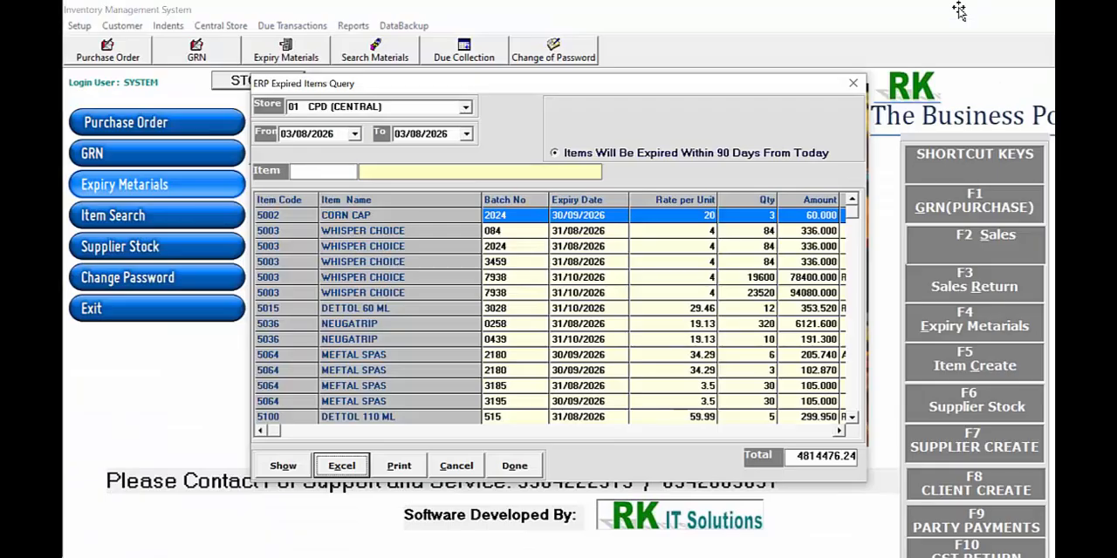
left_click(854, 84)
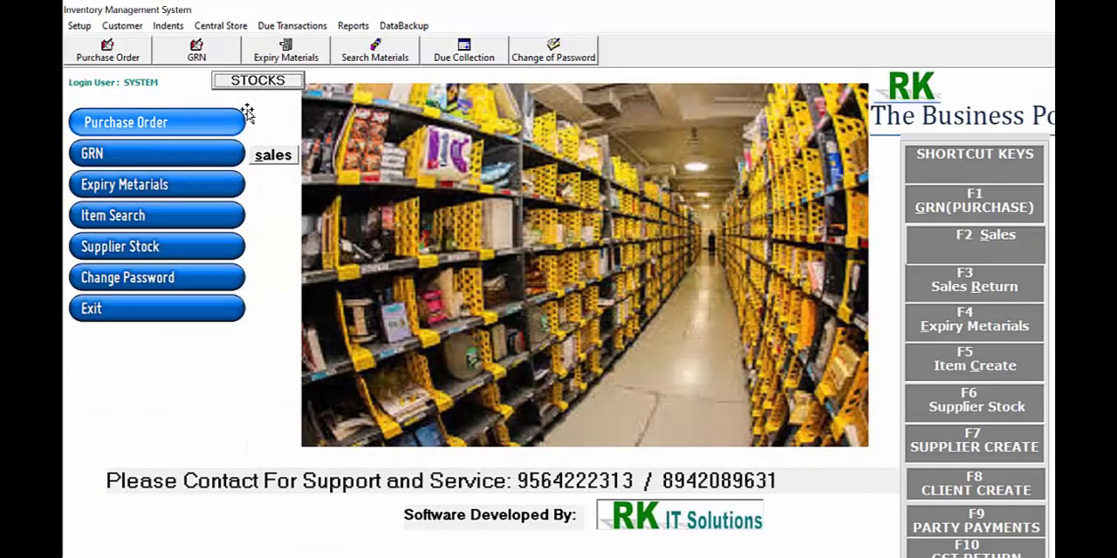
left_click(258, 80)
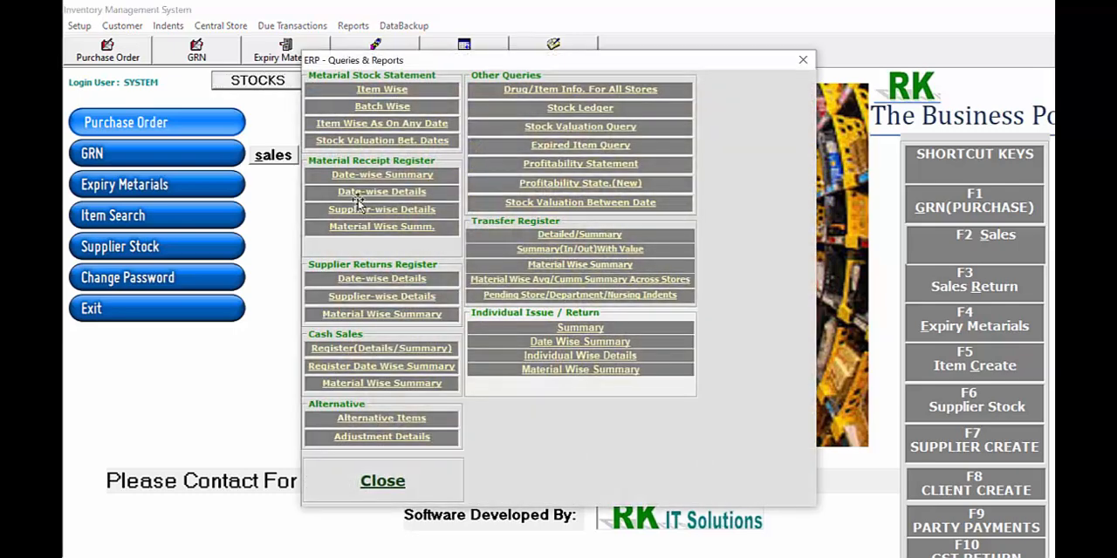
left_click(358, 193)
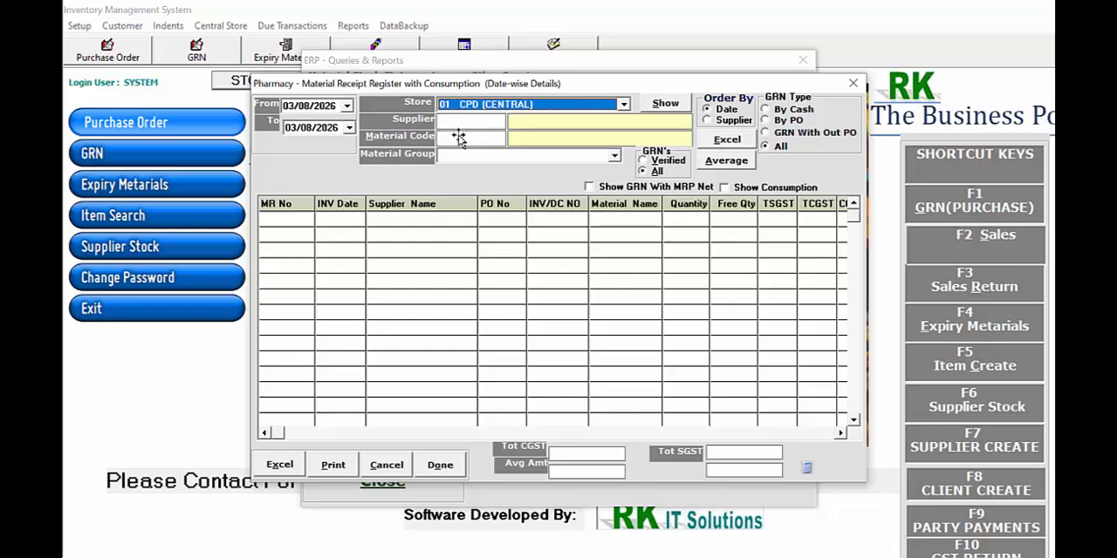
Search the materials for DET and pick DETTOL 200 ML with code TA0169 for the receipt register
left_click(458, 138)
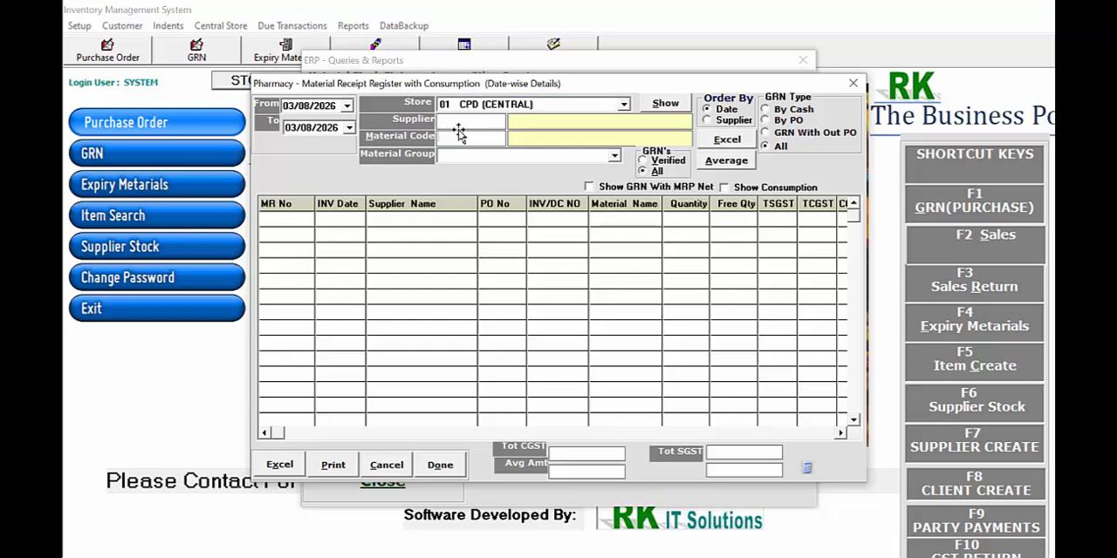
key("Return")
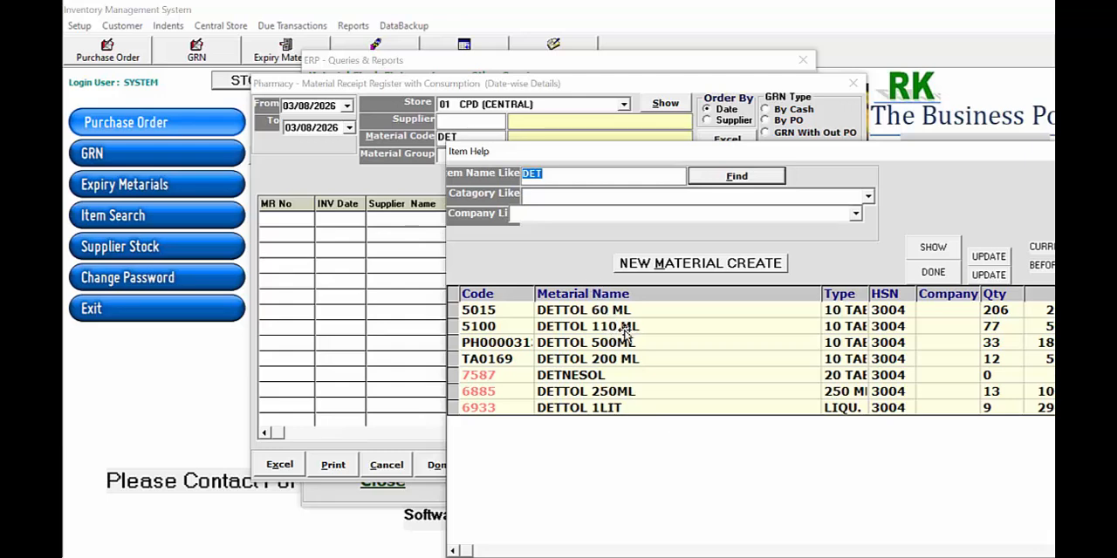
left_click(621, 359)
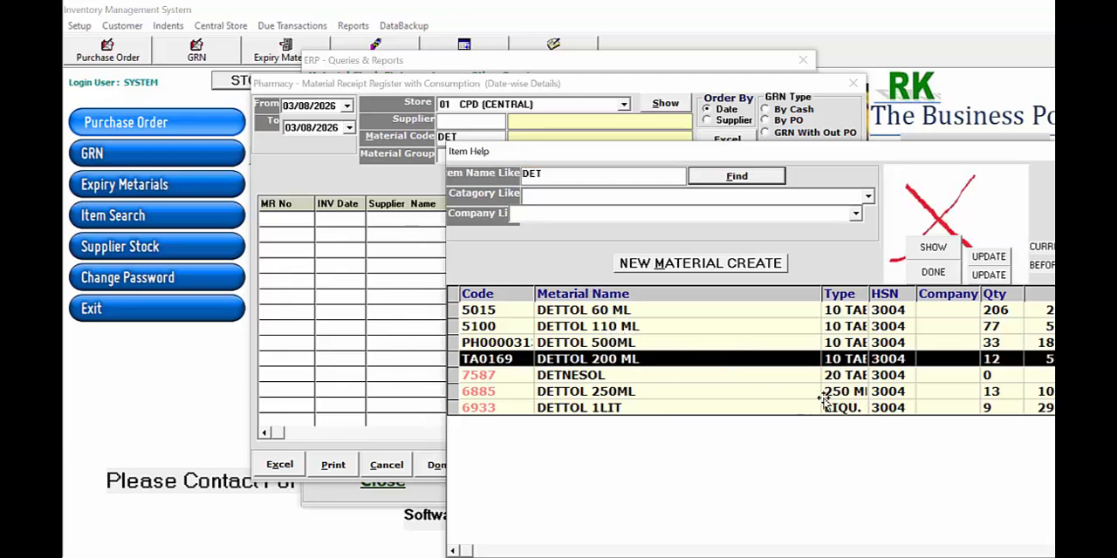
key("Return")
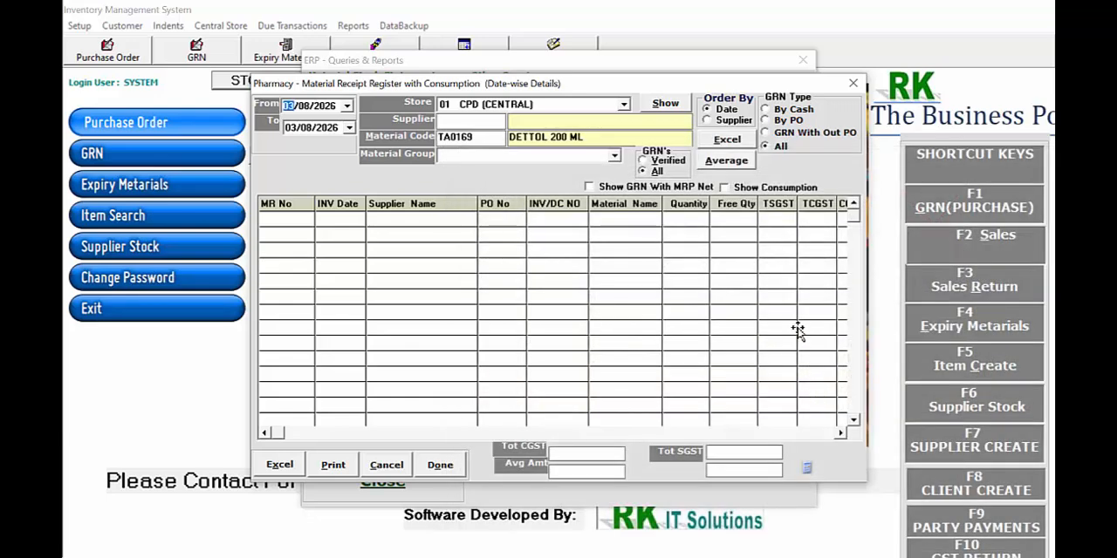
List the item's receipts with the start date moved back to 03/08/2024, 03/08/2023 and 03/08/2022 in turn
left_click(330, 105)
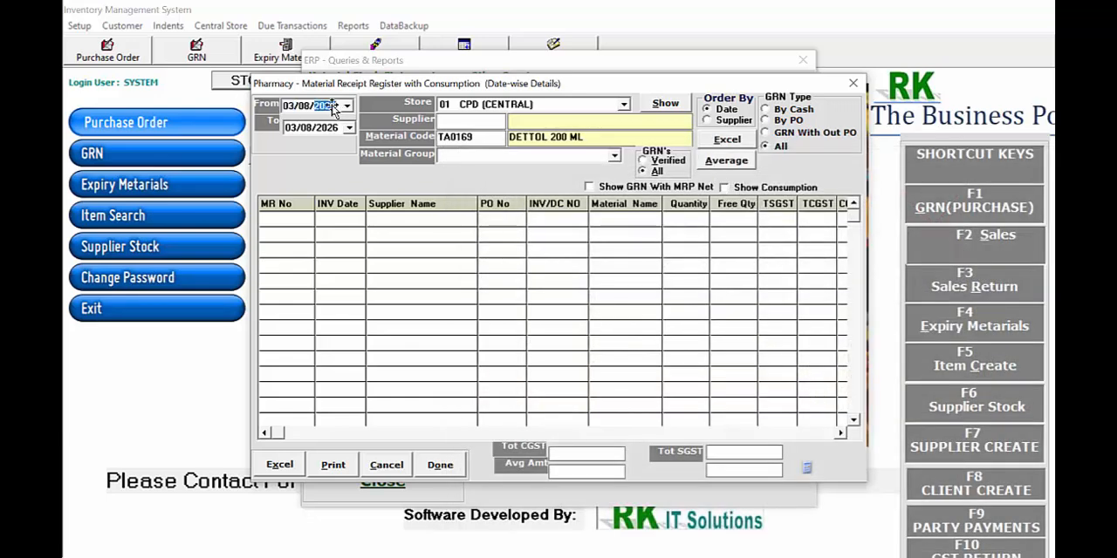
key("Down")
key("Down")
left_click(654, 105)
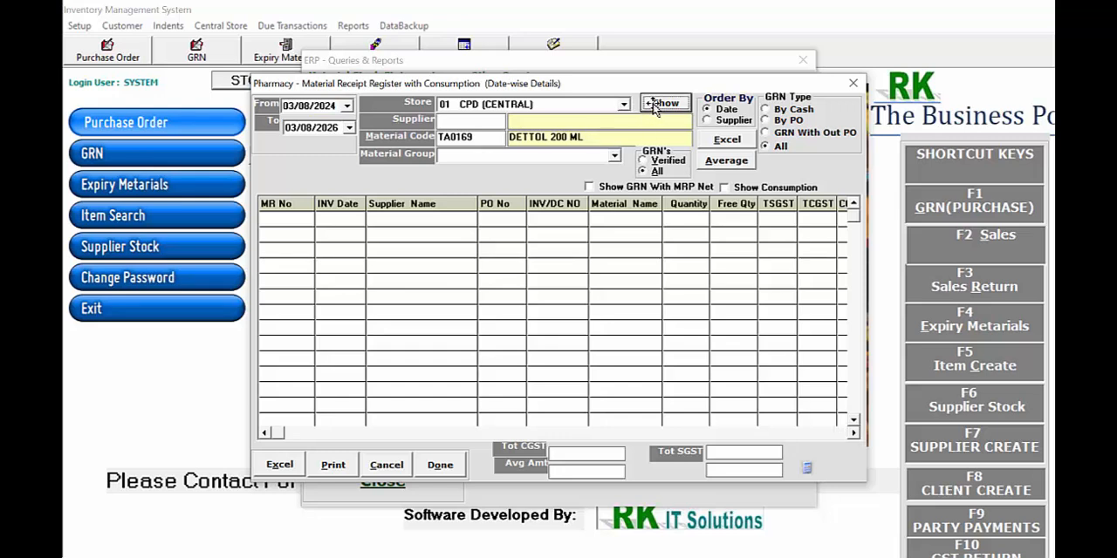
left_click(326, 106)
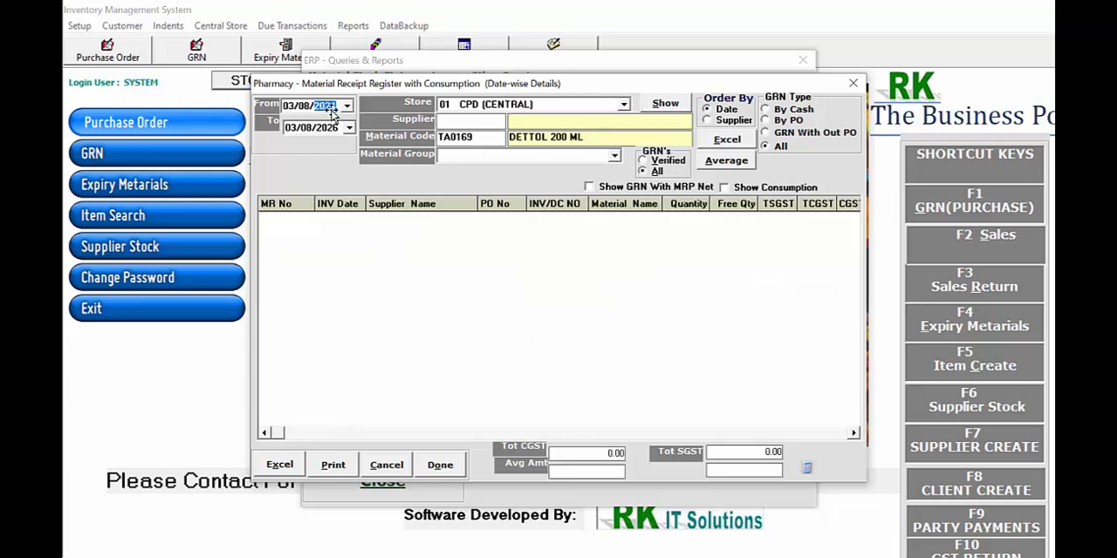
key("Down")
left_click(655, 105)
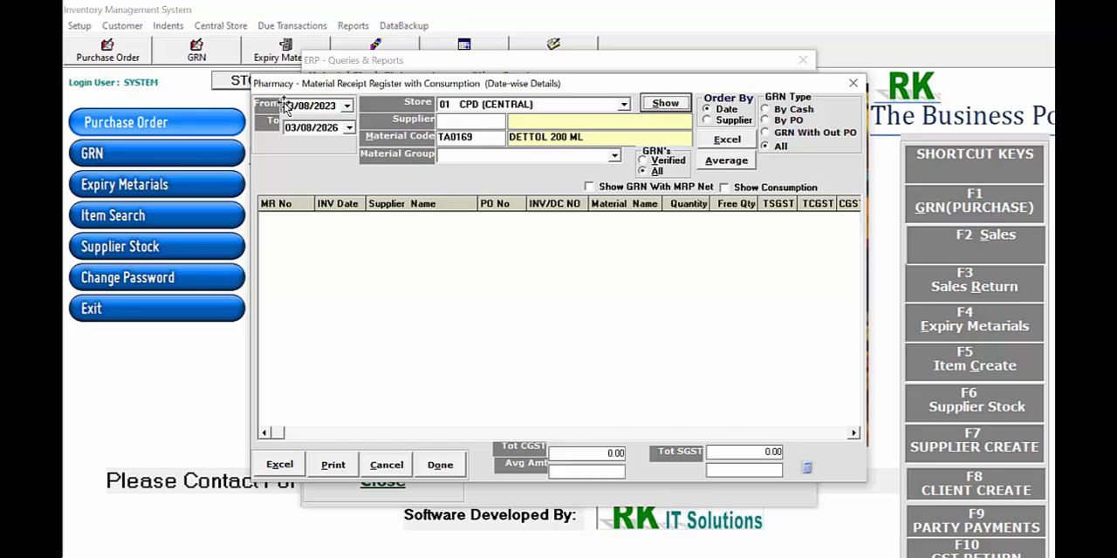
left_click(329, 106)
key("Down")
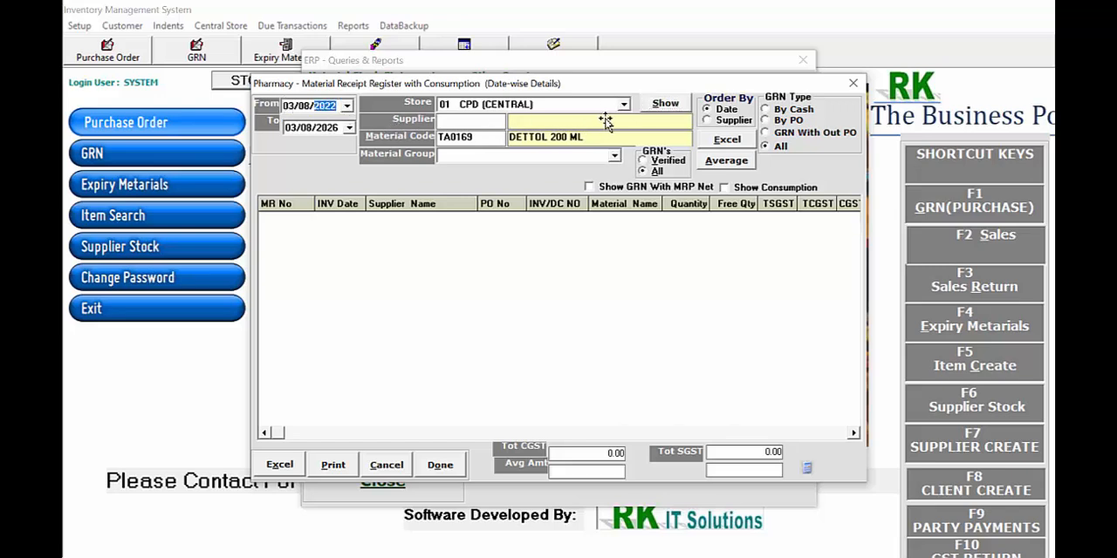
left_click(650, 108)
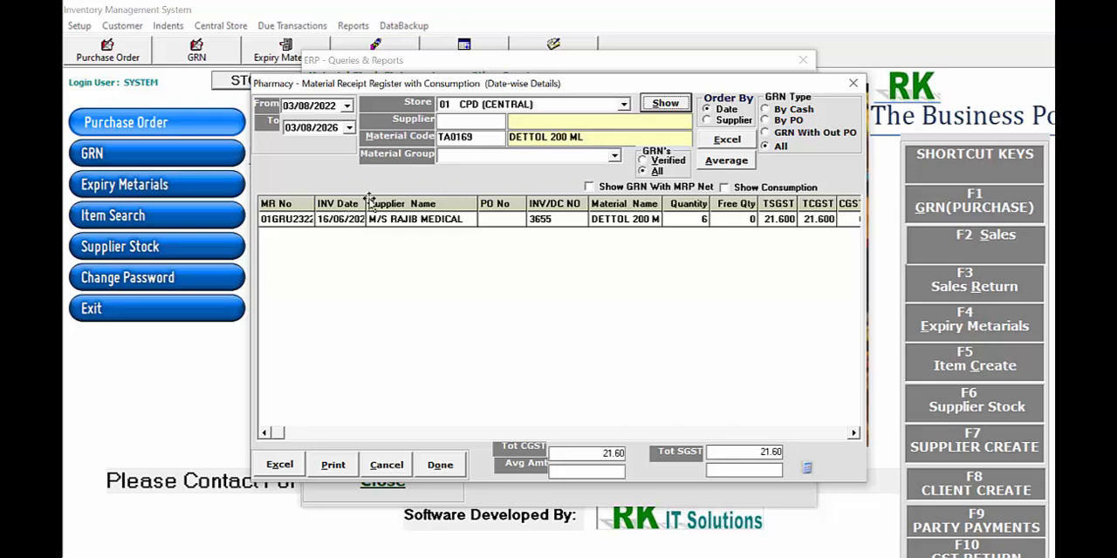
Widen the invoice date column and examine the receipt's supplier, invoice, quantity, tax, rate, amount and batch details
left_click_drag(367, 204, 393, 204)
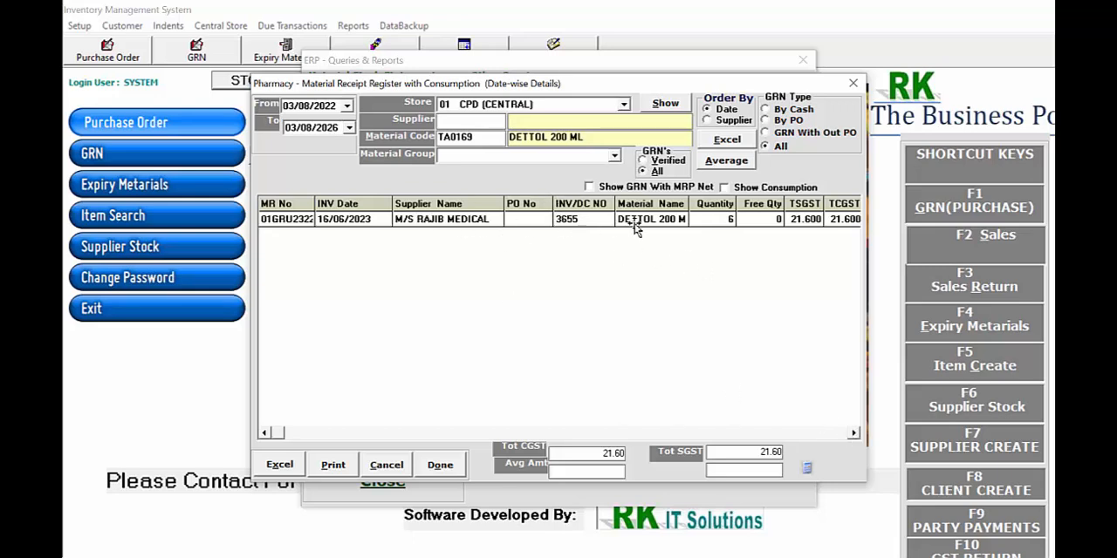
left_click(853, 433)
left_click(852, 434)
left_click(853, 434)
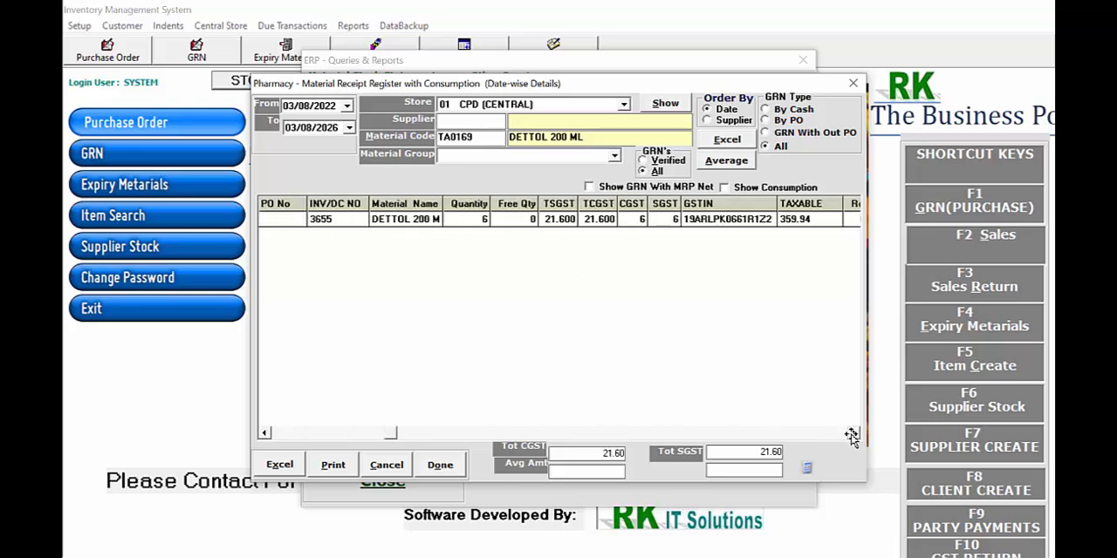
left_click(852, 434)
left_click(851, 434)
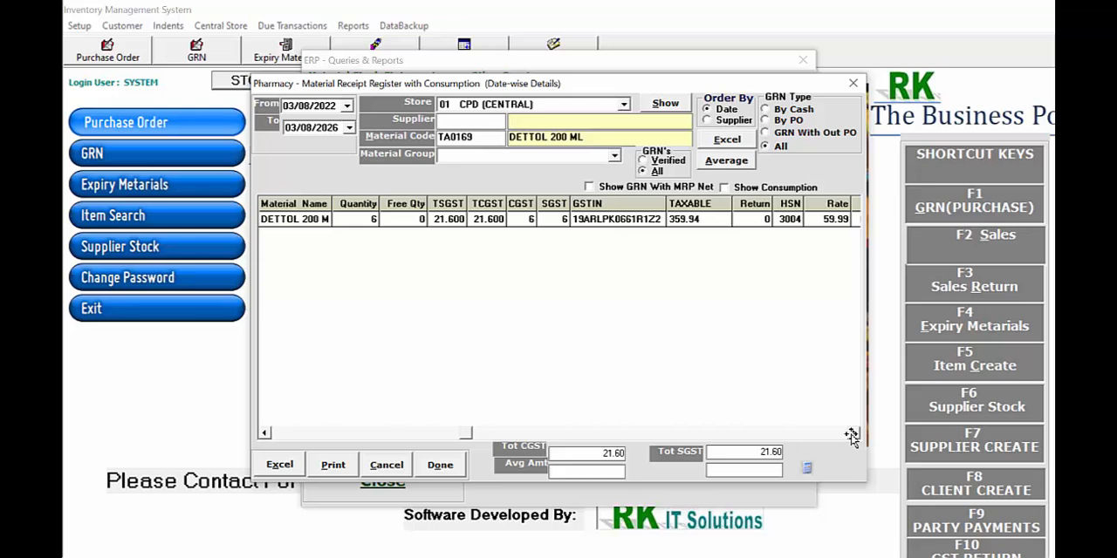
left_click(852, 434)
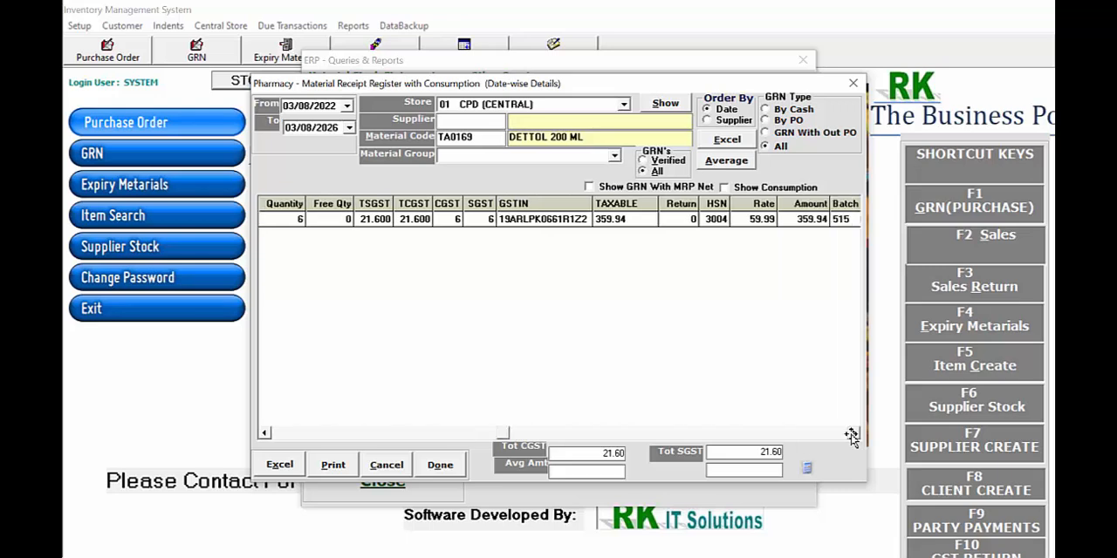